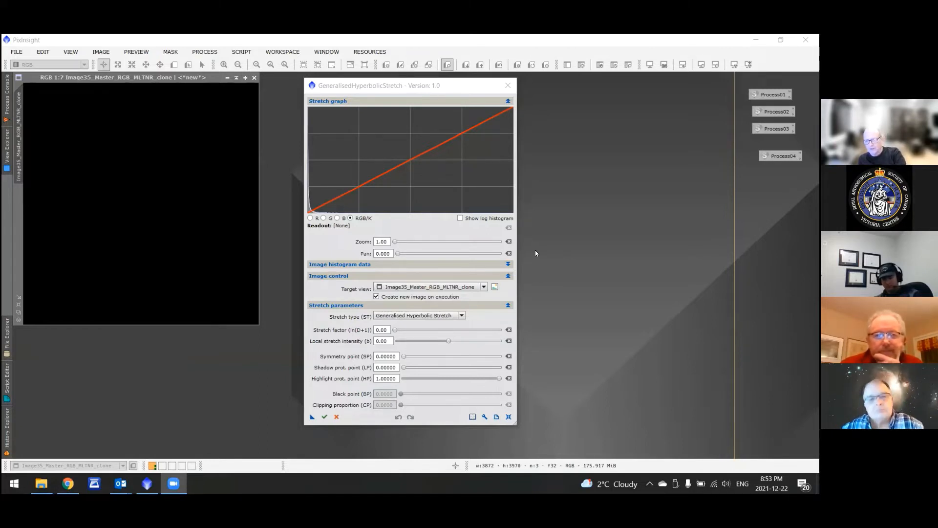
Zoom the stretch graph to 200 and set the symmetry point to 0.00050 at the histogram peak
left_click(459, 217)
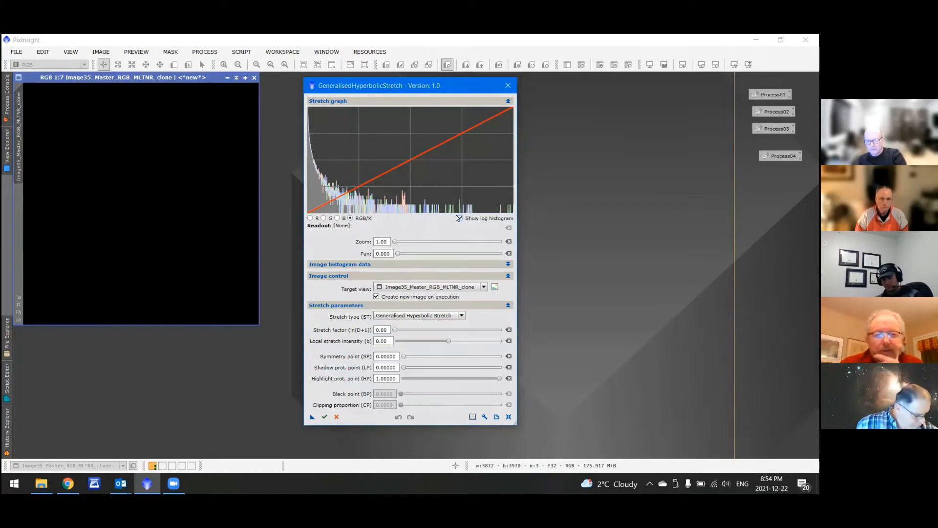
left_click(470, 219)
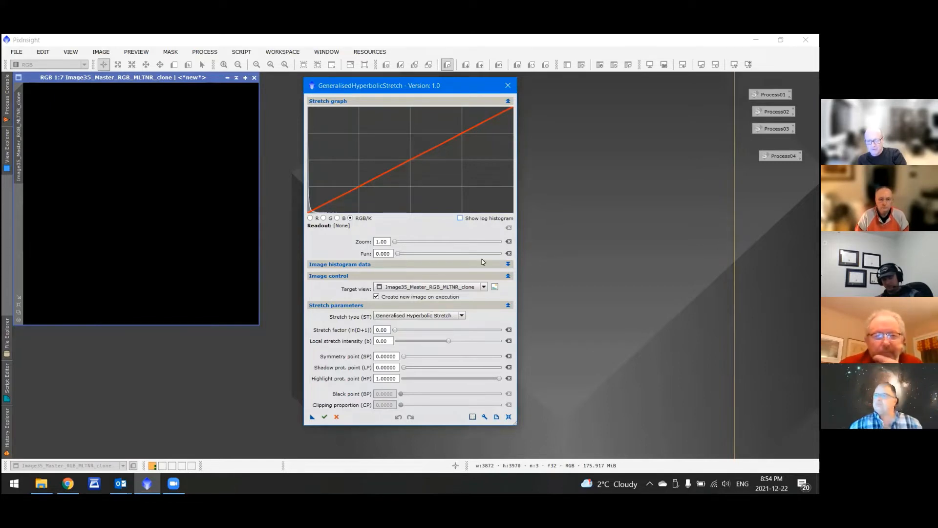
left_click_drag(395, 242, 503, 251)
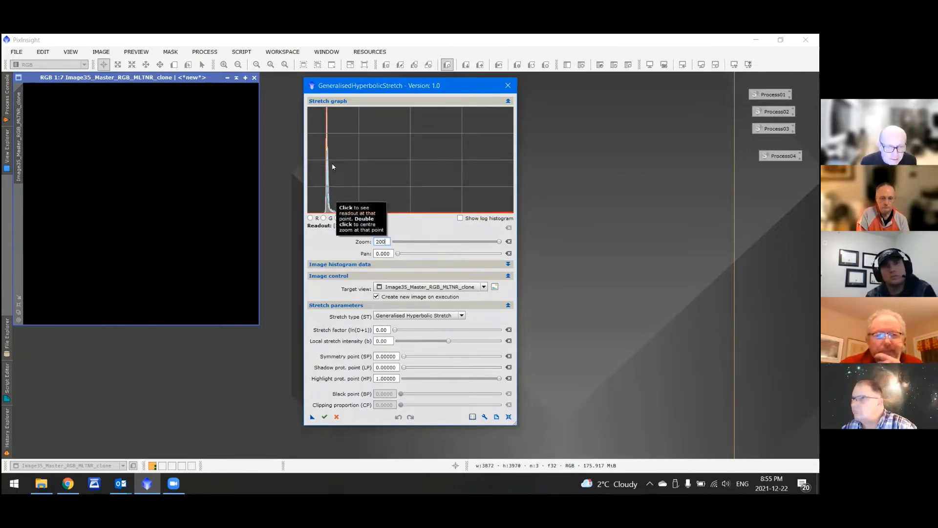
left_click(330, 114)
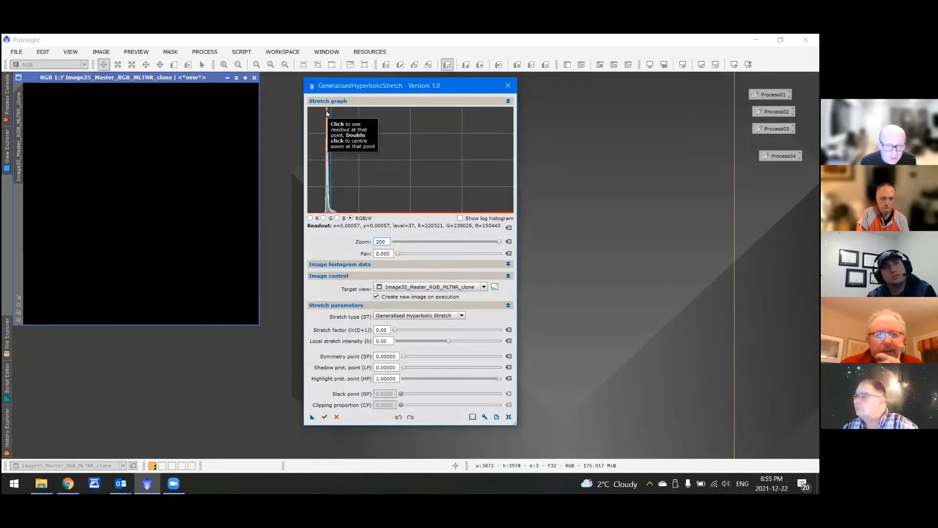
left_click(328, 114)
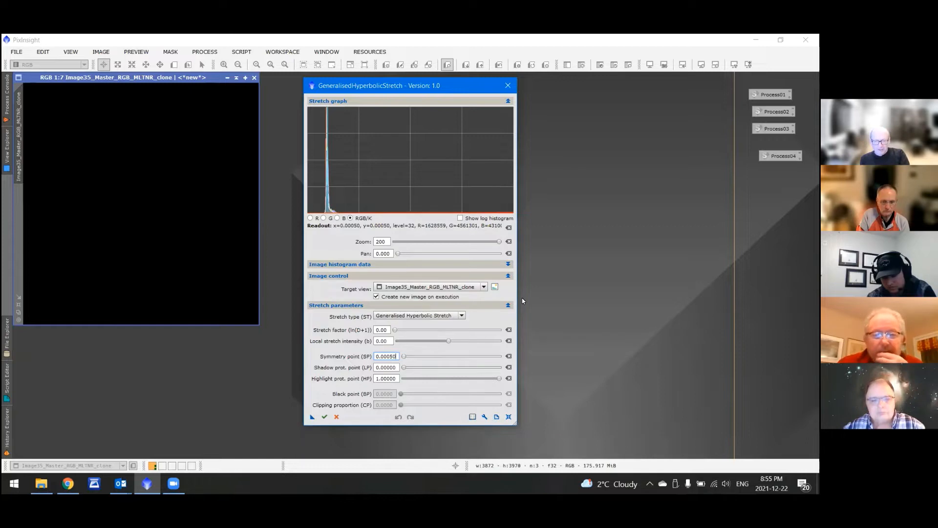
Set the local stretch intensity (b) to 9.40
left_click(449, 341)
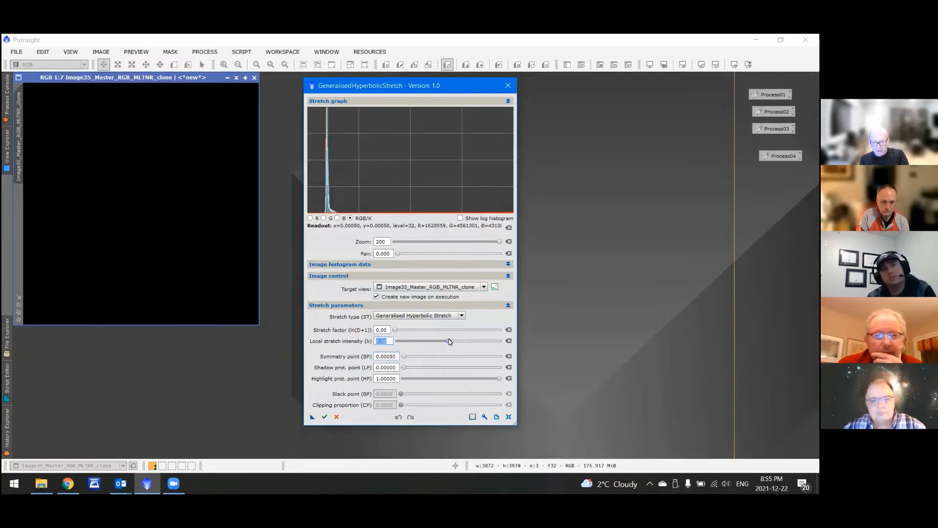
left_click_drag(468, 348, 477, 348)
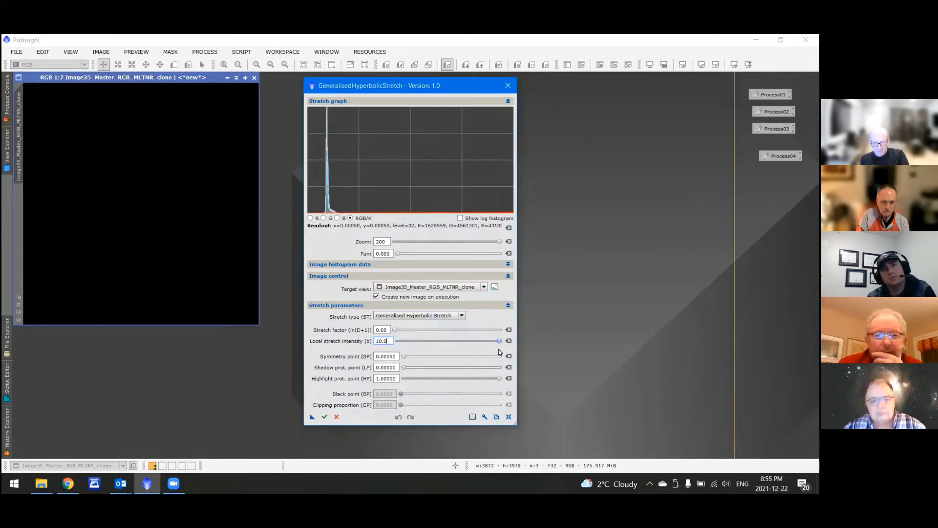
left_click_drag(489, 353, 506, 351)
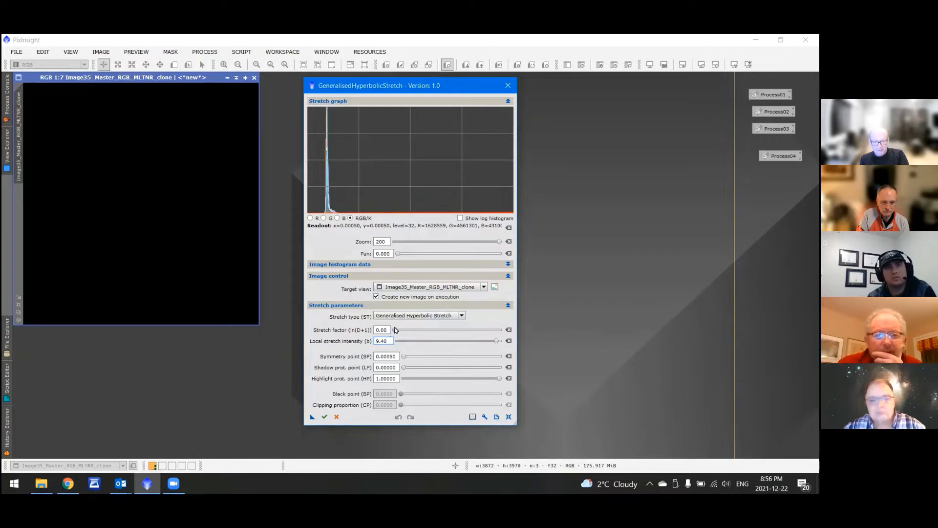
Raise the stretch factor to 0.60
mouse_move(395, 330)
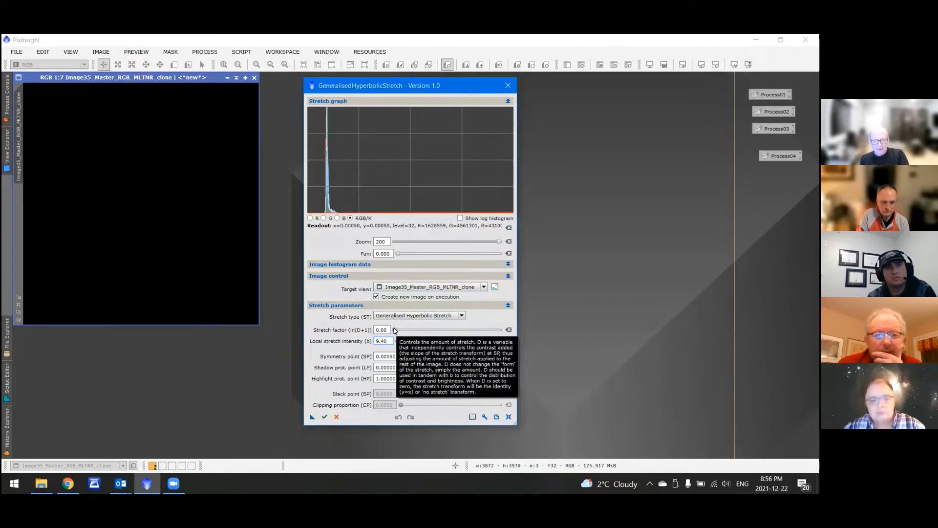
key("shift+Tab")
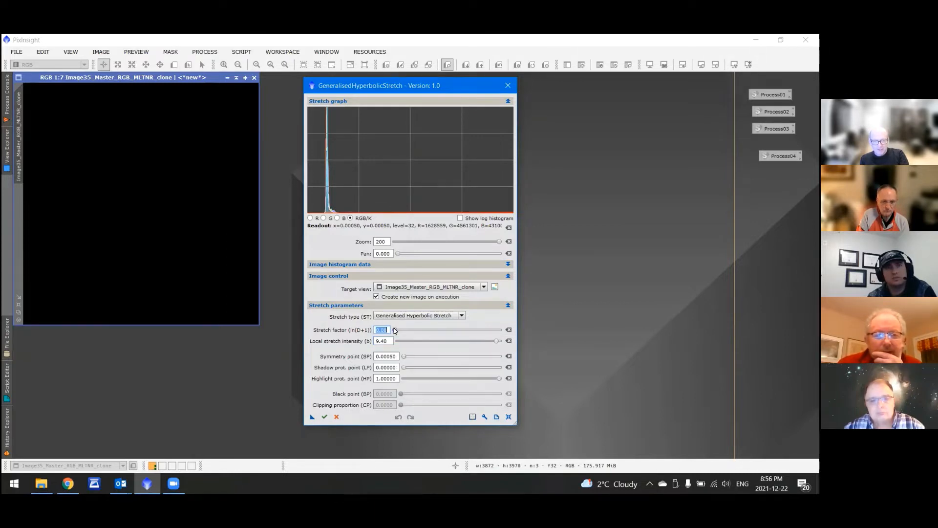
type("0.10")
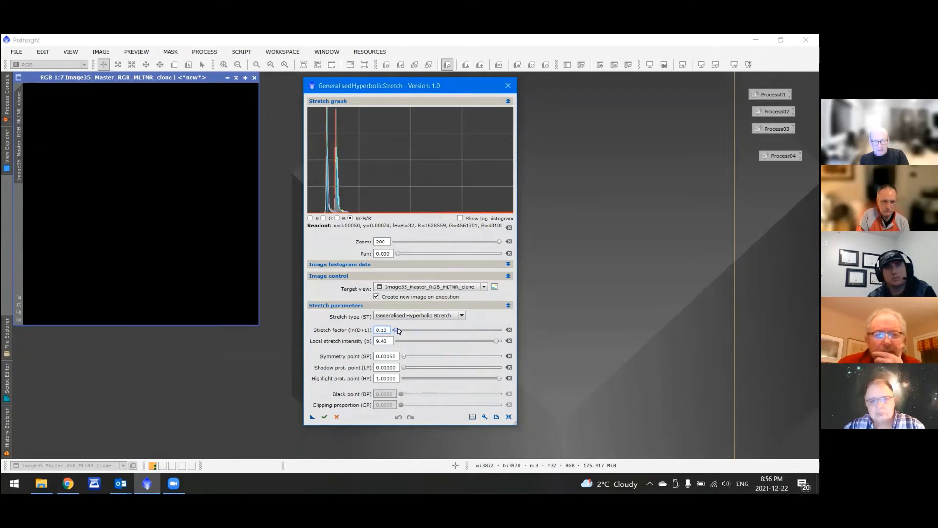
left_click_drag(398, 329, 401, 331)
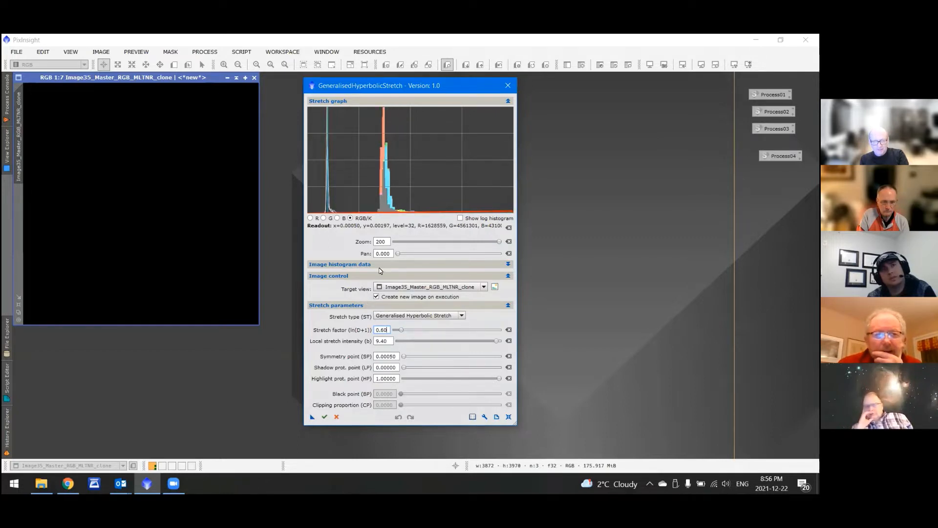
Return the stretch graph zoom to 1.00 and increase the stretch factor to 7.80
left_click(498, 241)
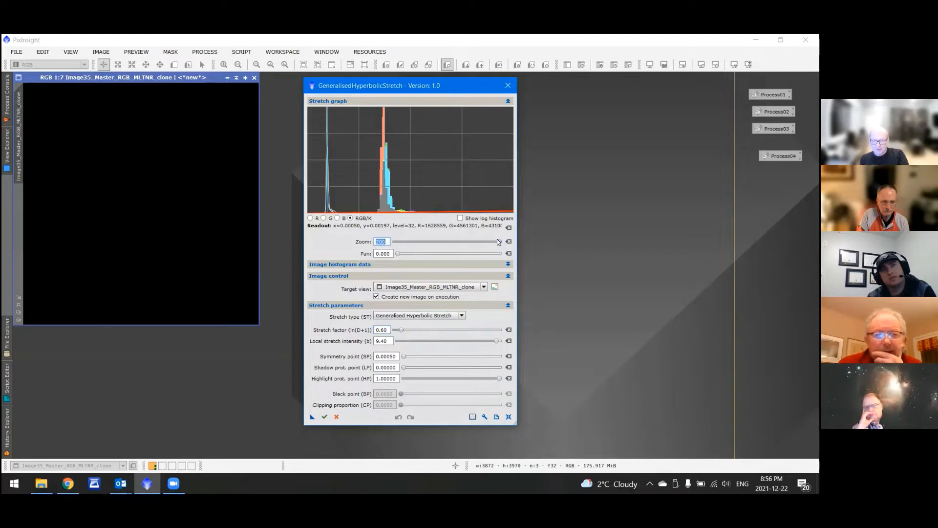
left_click_drag(497, 241, 396, 243)
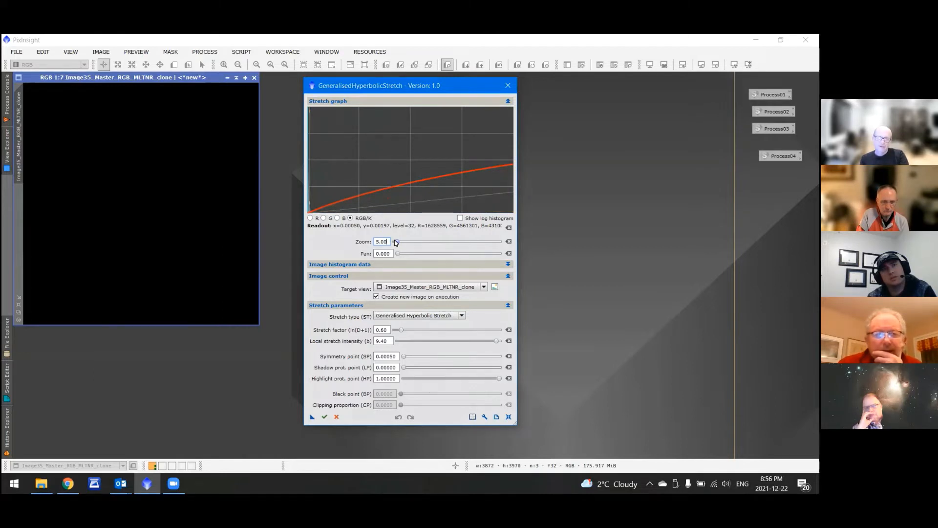
left_click_drag(396, 243, 388, 242)
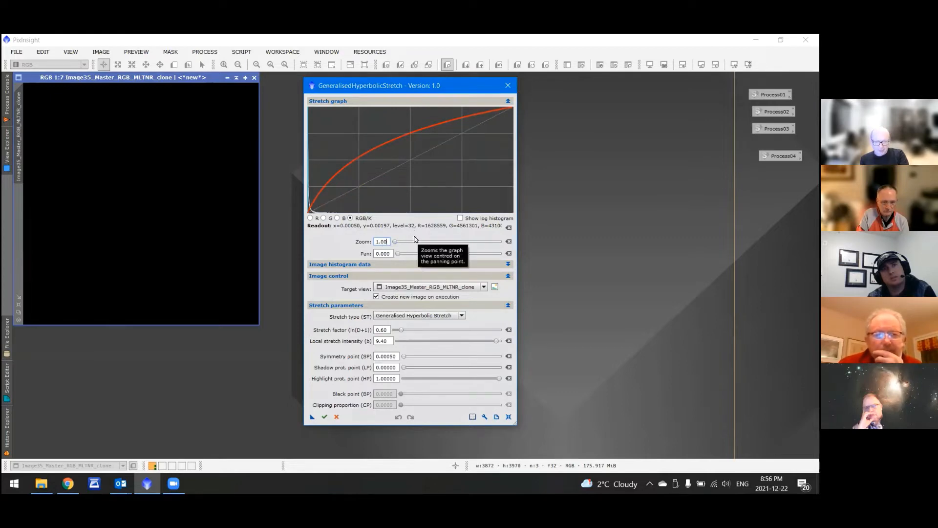
left_click(401, 329)
left_click_drag(400, 330, 446, 323)
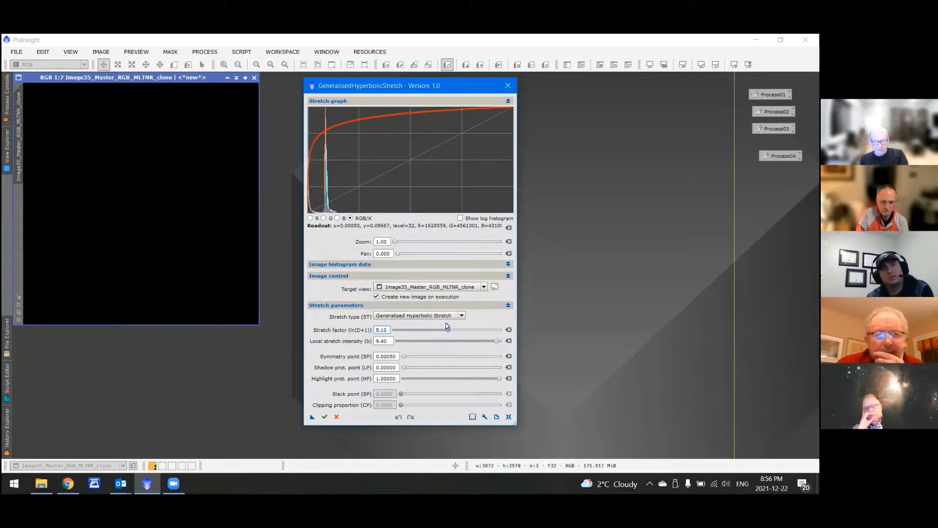
left_click_drag(446, 323, 478, 332)
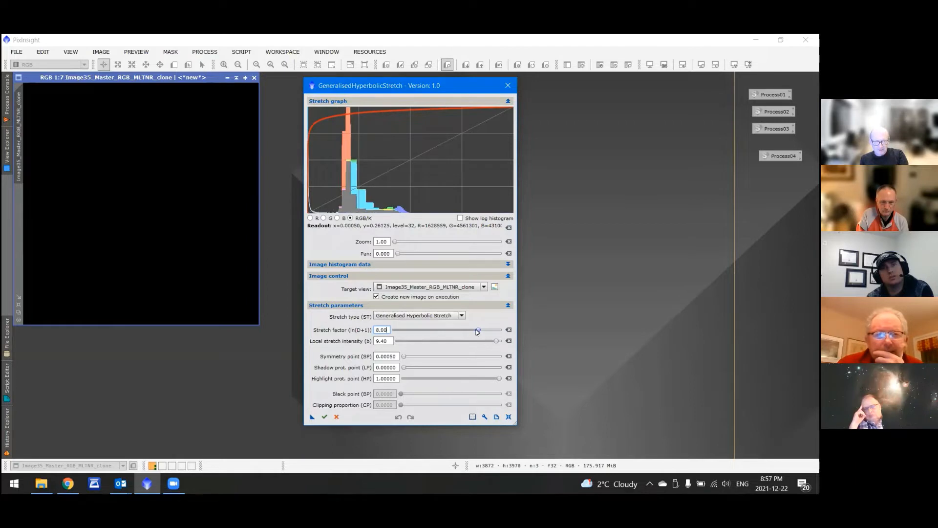
left_click_drag(478, 331, 475, 331)
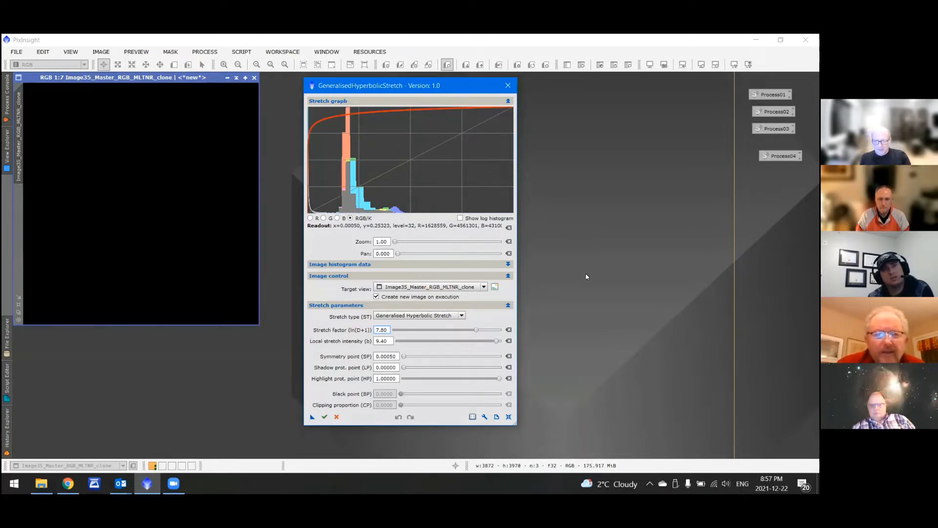
Preview the stretched result of the target image in the Image Inspector, and close the inspector
left_click(495, 287)
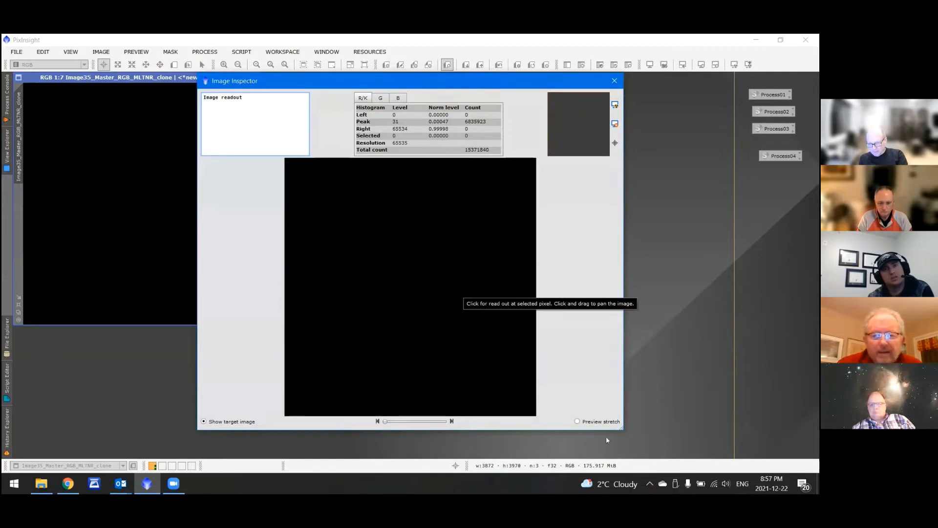
left_click(577, 421)
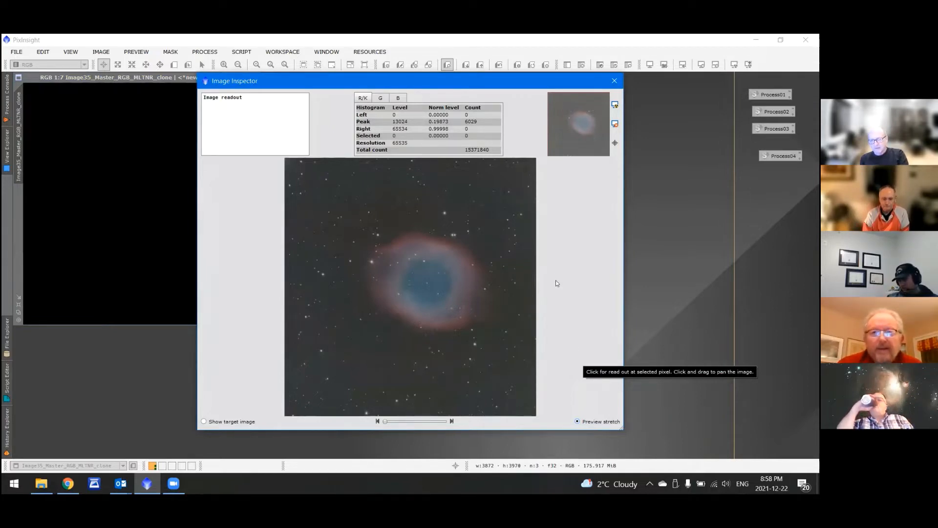
left_click(613, 80)
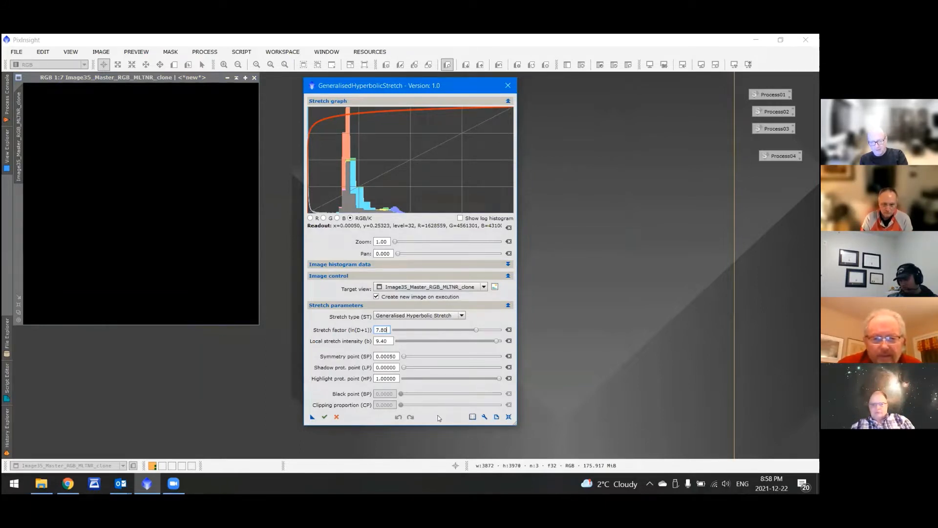
Execute the stretch as a new image, move the dialog clear of it, and reset the stretch parameters to their defaults
left_click(324, 417)
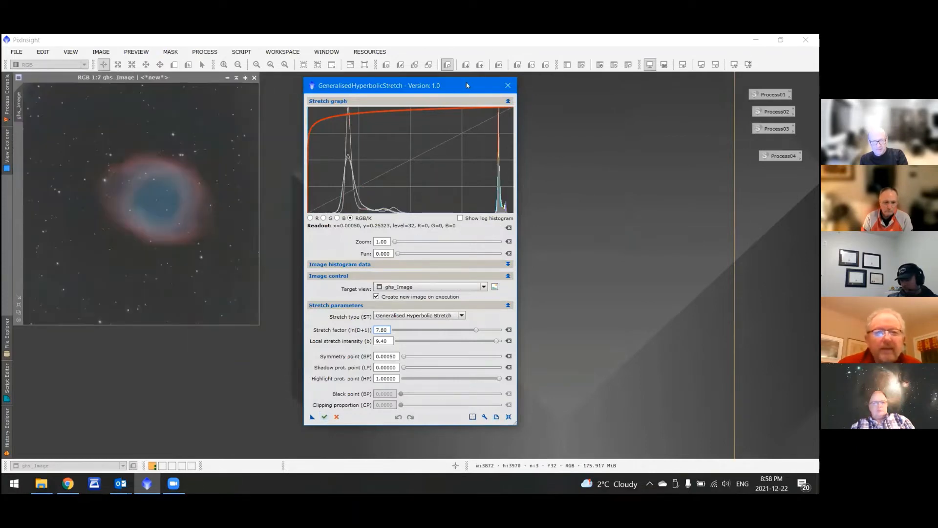
left_click_drag(470, 87, 518, 97)
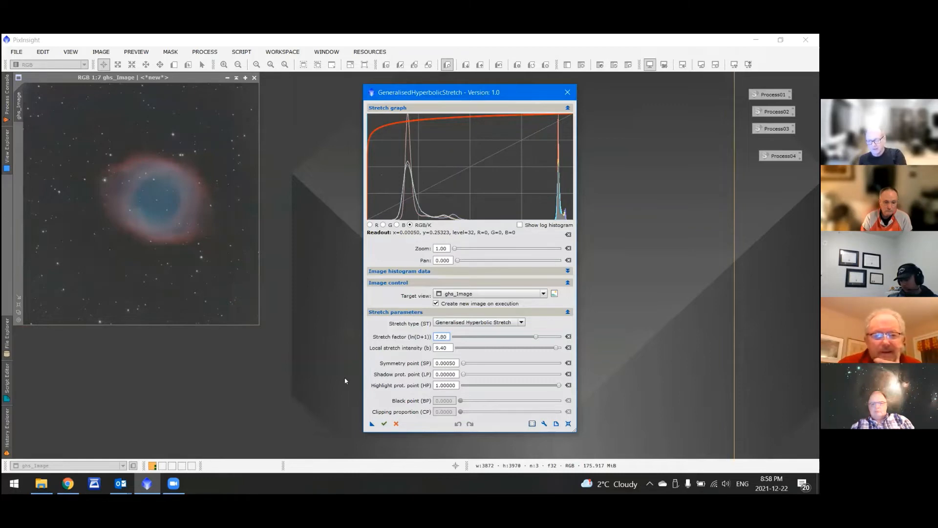
left_click(569, 424)
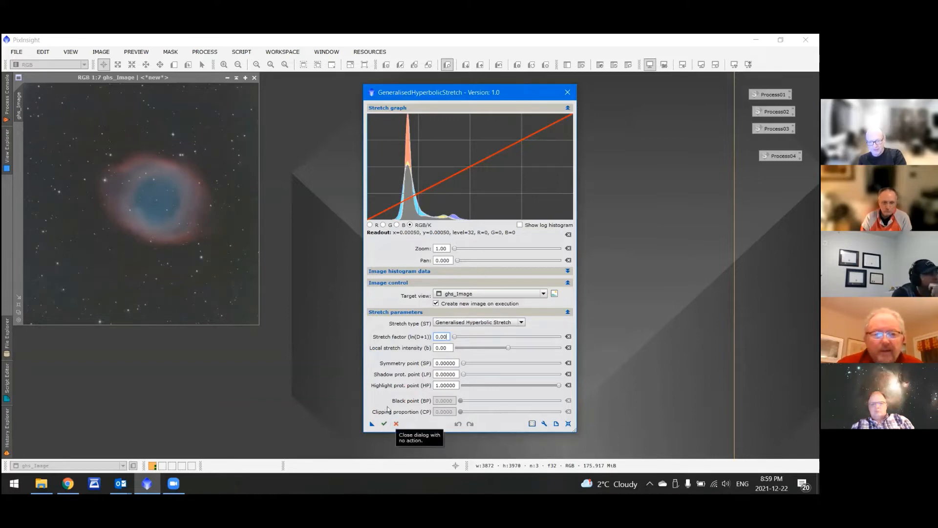
Check ghs_Image in the Image Inspector, and set the stretch factor for a second stretch to 0.90
left_click(555, 293)
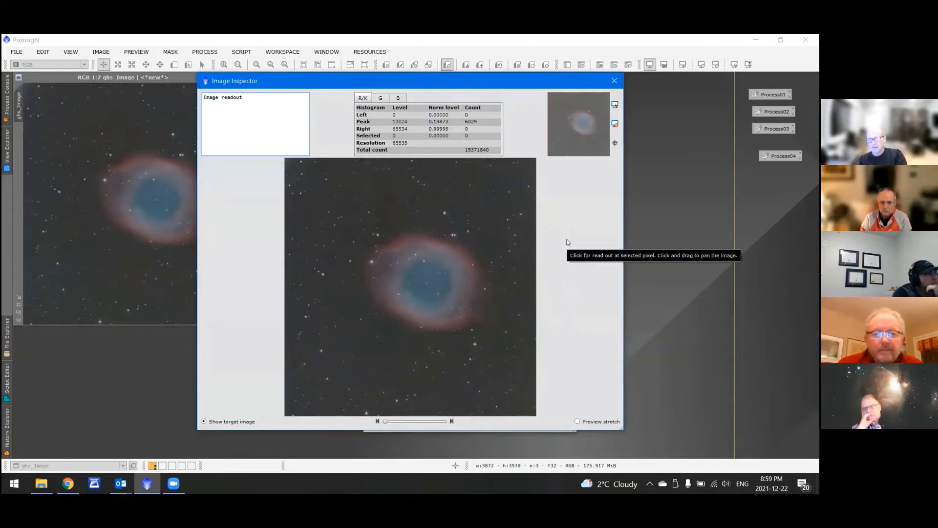
left_click(615, 81)
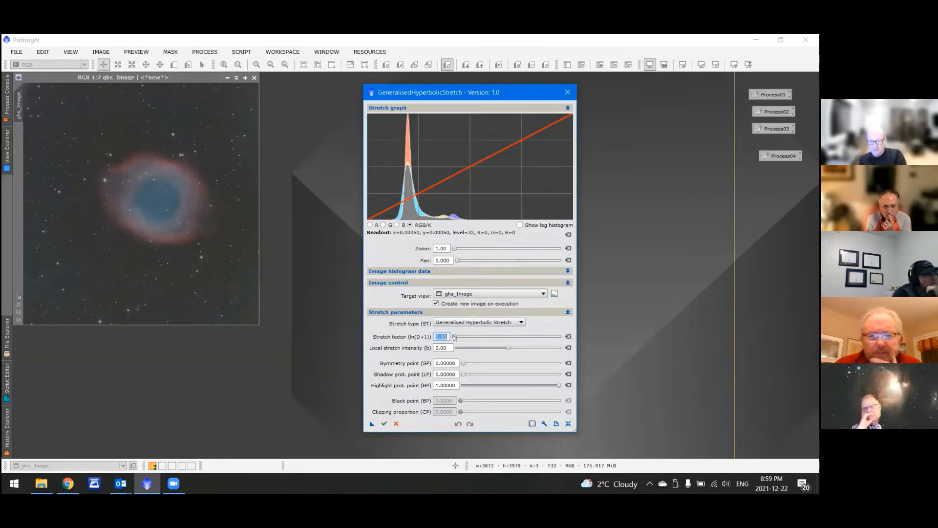
left_click_drag(454, 337, 465, 337)
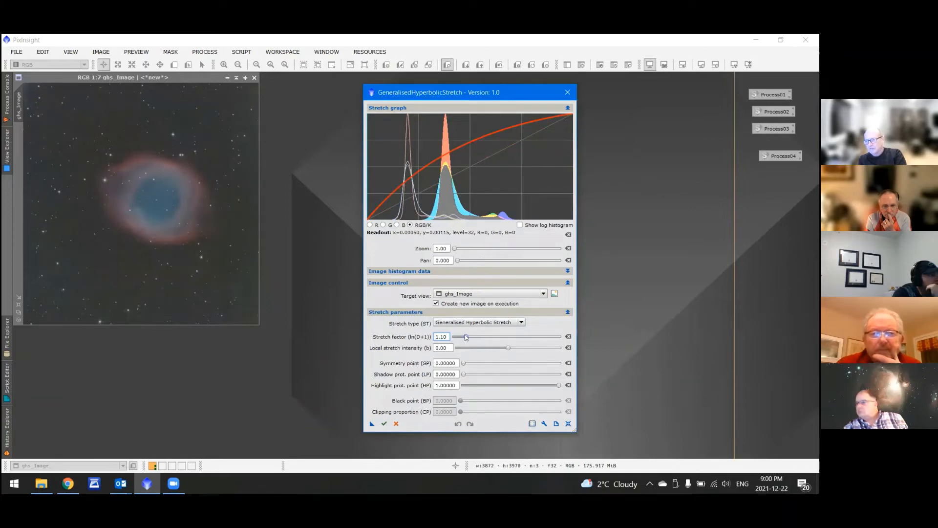
left_click_drag(466, 336, 464, 337)
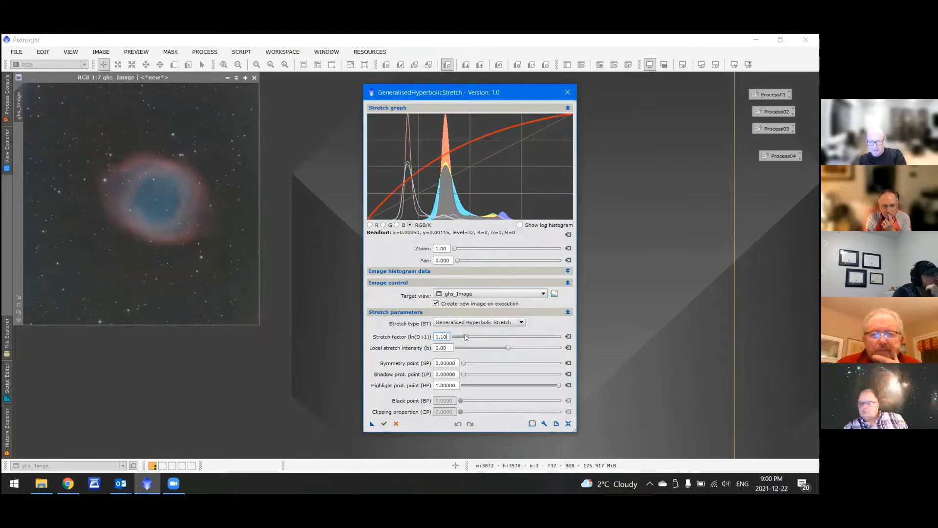
left_click_drag(466, 336, 464, 336)
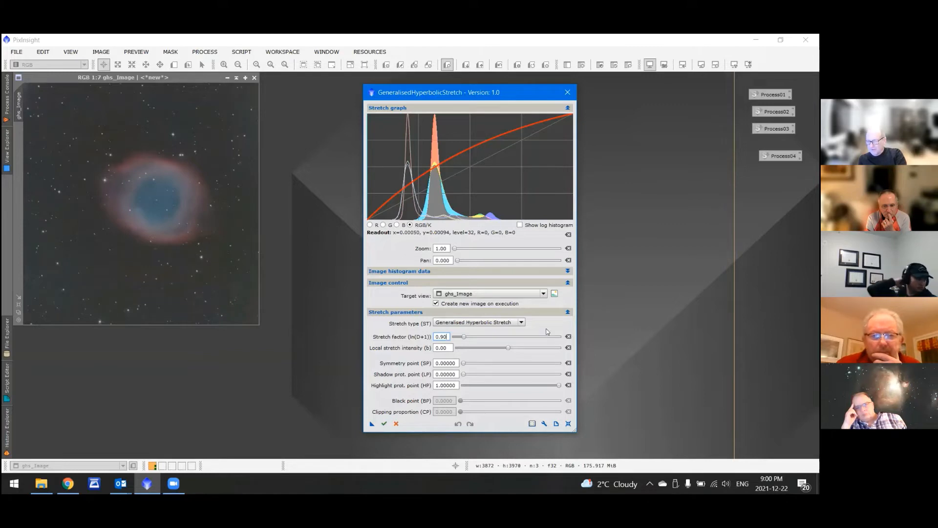
Set the local stretch intensity to 1.60 and the symmetry point to 0.23661
left_click(515, 348)
mouse_move(514, 348)
left_mouse_down()
mouse_move(576, 353)
mouse_move(524, 336)
mouse_move(515, 346)
left_mouse_up()
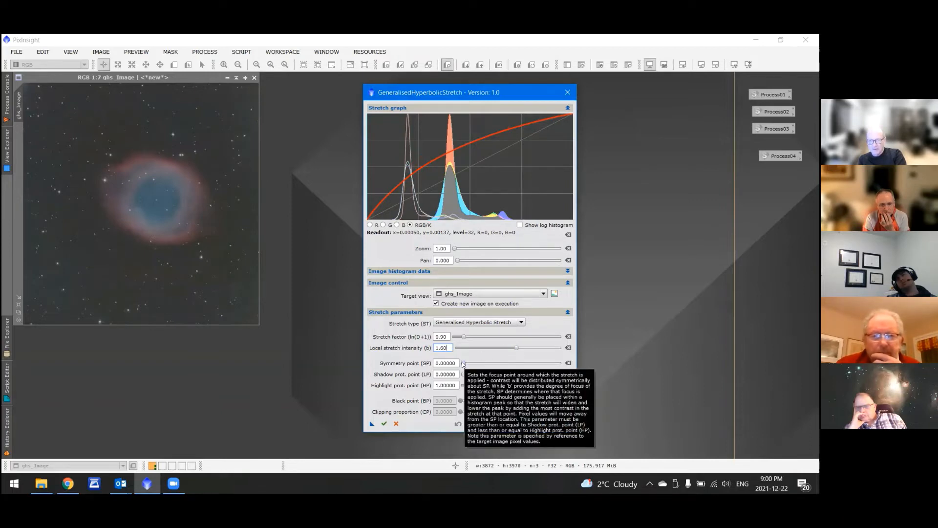
key("Tab")
left_click_drag(463, 364, 483, 361)
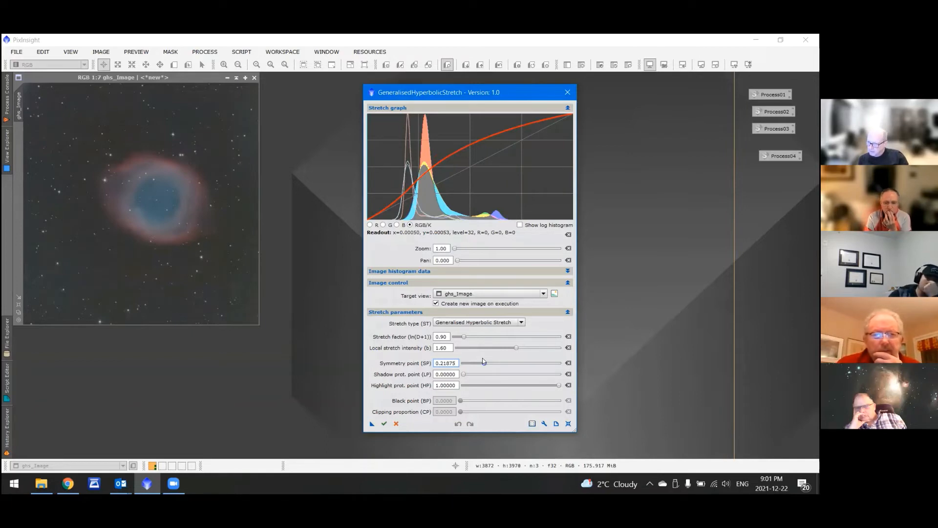
left_click_drag(482, 359, 483, 360)
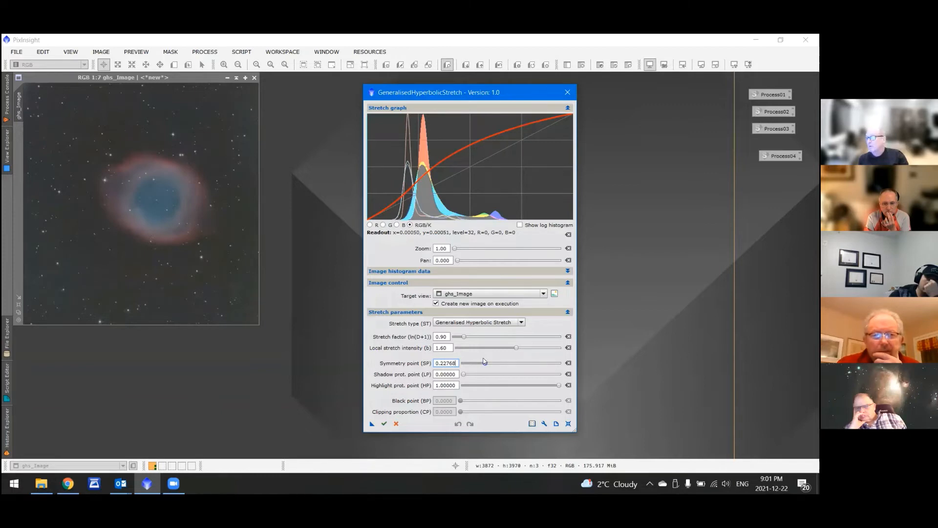
left_click_drag(484, 361, 487, 361)
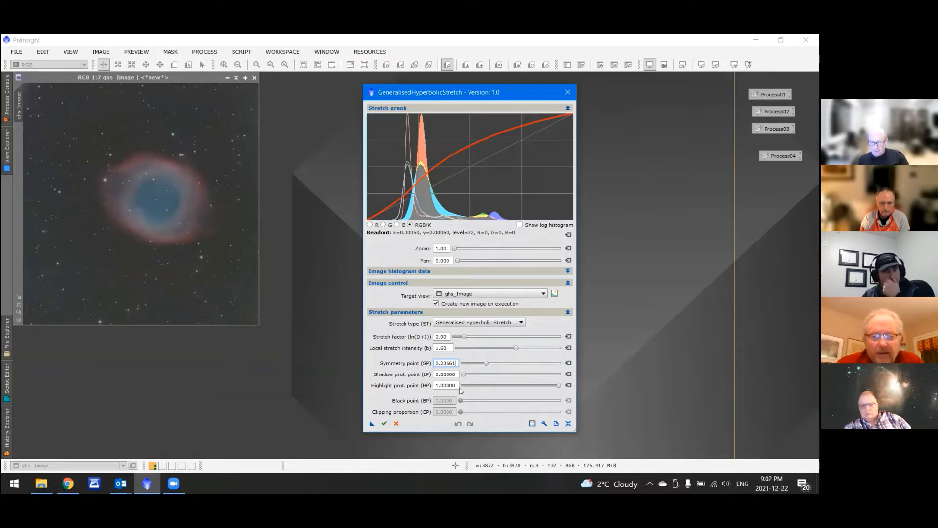
Lower the highlight protection point to 0.42857
left_click(559, 385)
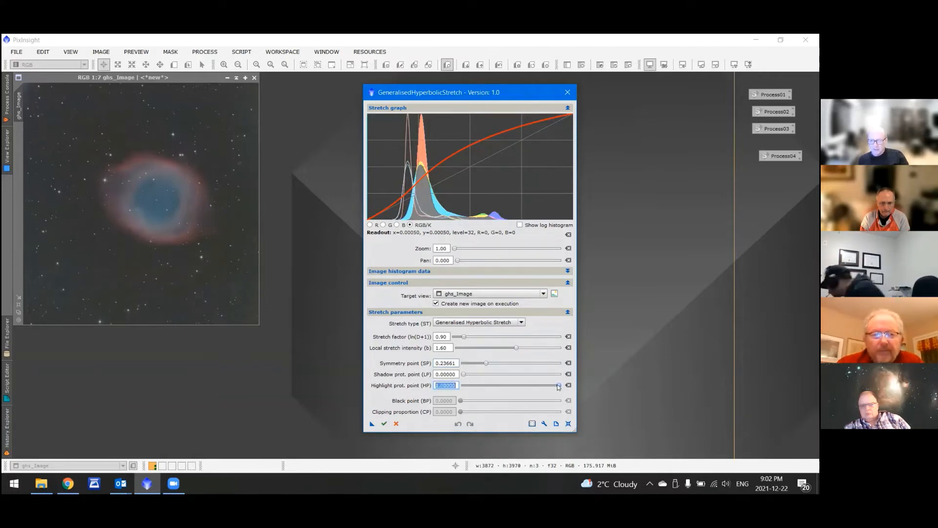
left_click_drag(558, 385, 513, 386)
left_click_drag(514, 386, 504, 385)
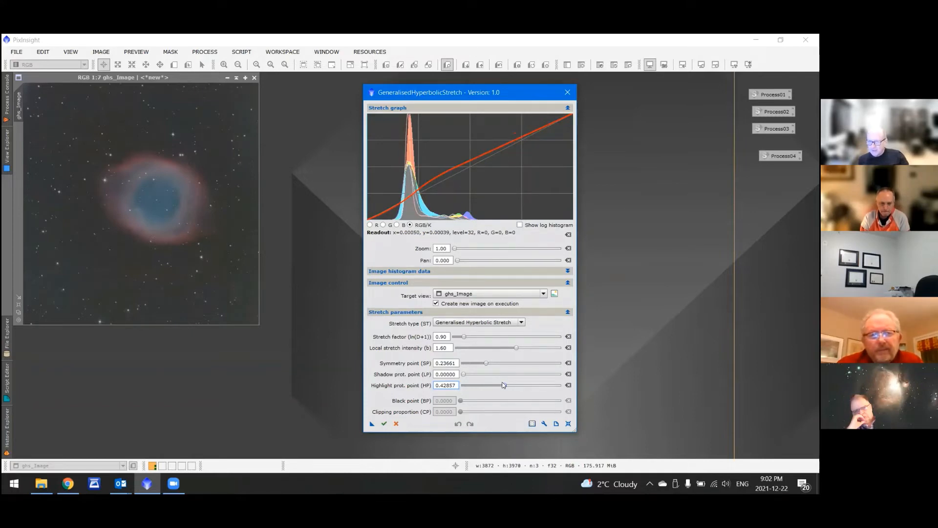
Fine-tune the highlight protection point of the second stretch to 0.32143
left_click_drag(503, 384, 500, 383)
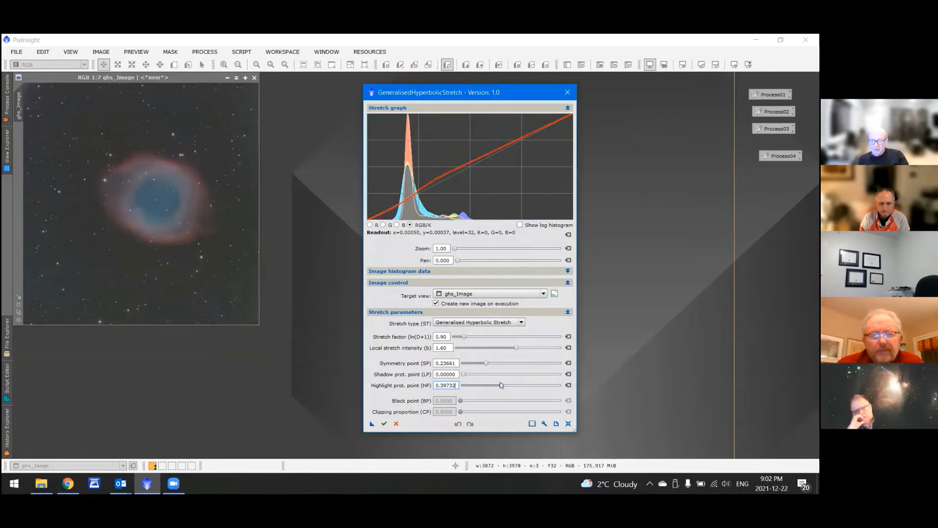
left_click_drag(500, 384, 495, 385)
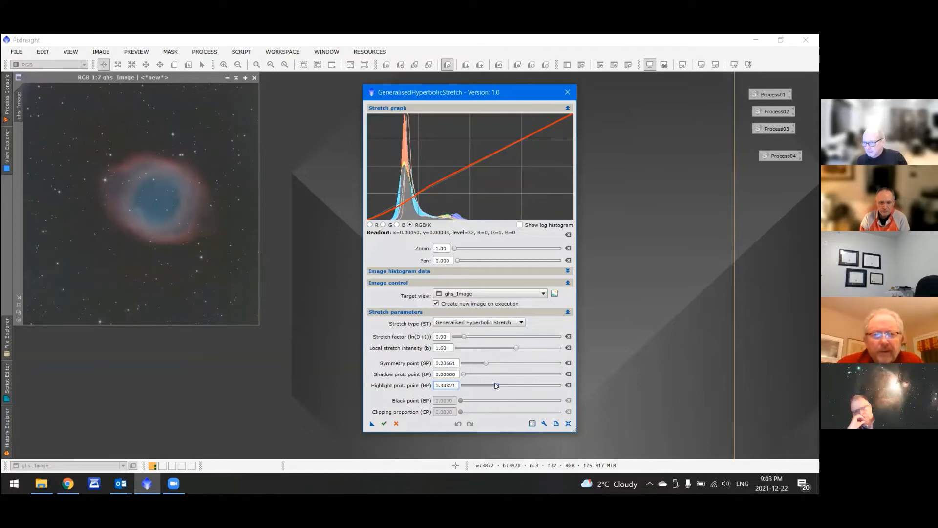
left_click_drag(496, 386, 500, 385)
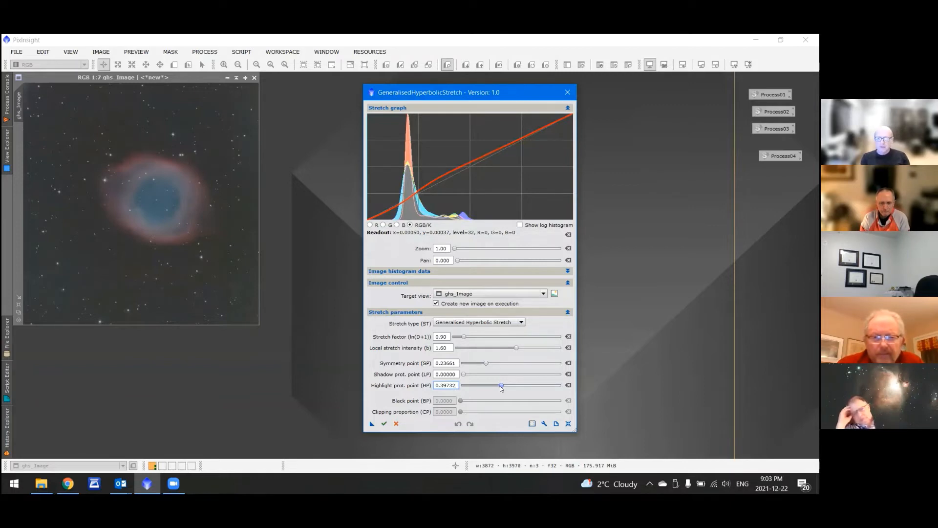
left_click_drag(501, 386, 488, 390)
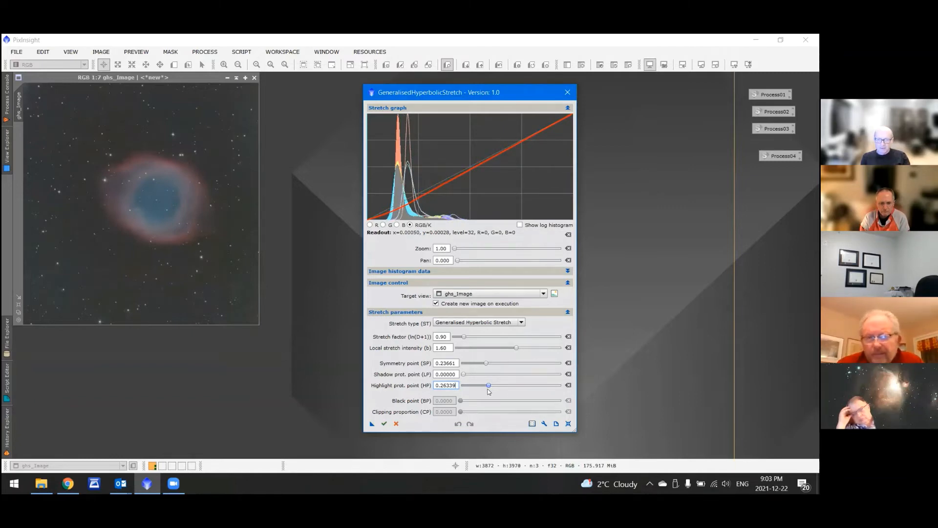
left_click_drag(490, 389, 494, 389)
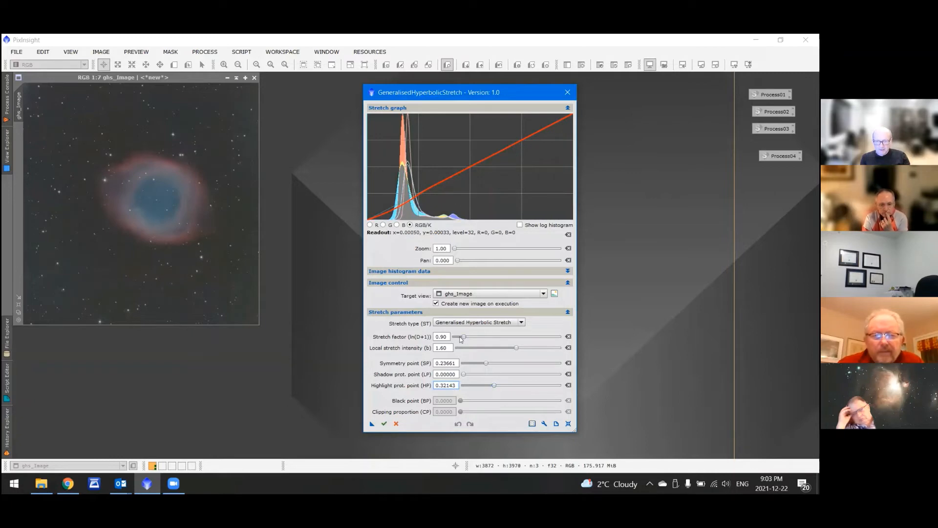
Apply the stretch with a stretch factor of 2.70 as a new image, and return the target view to ghs_Image
left_click_drag(462, 338, 482, 342)
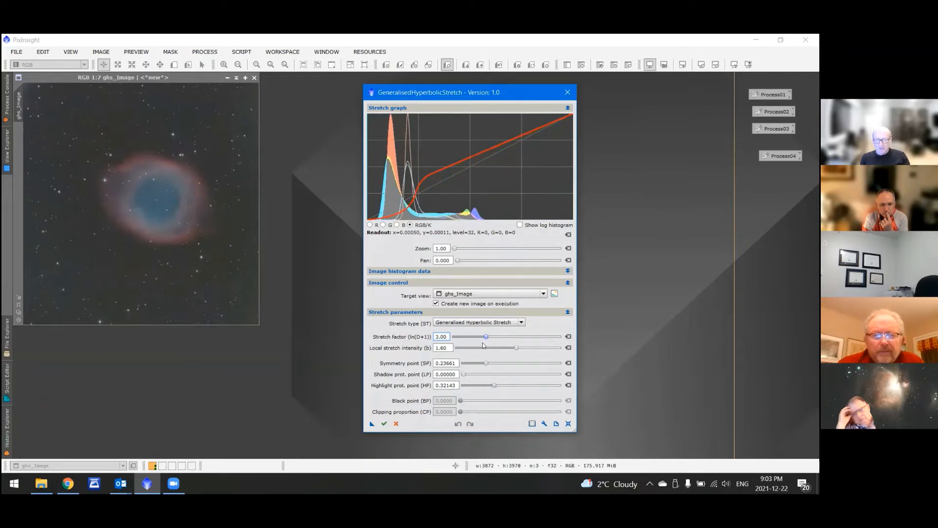
left_click_drag(482, 342, 480, 343)
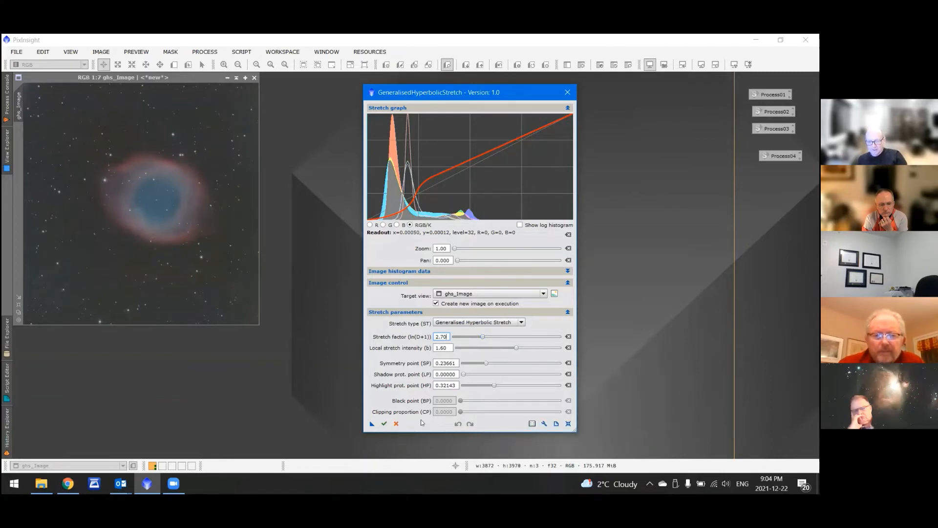
left_click(384, 423)
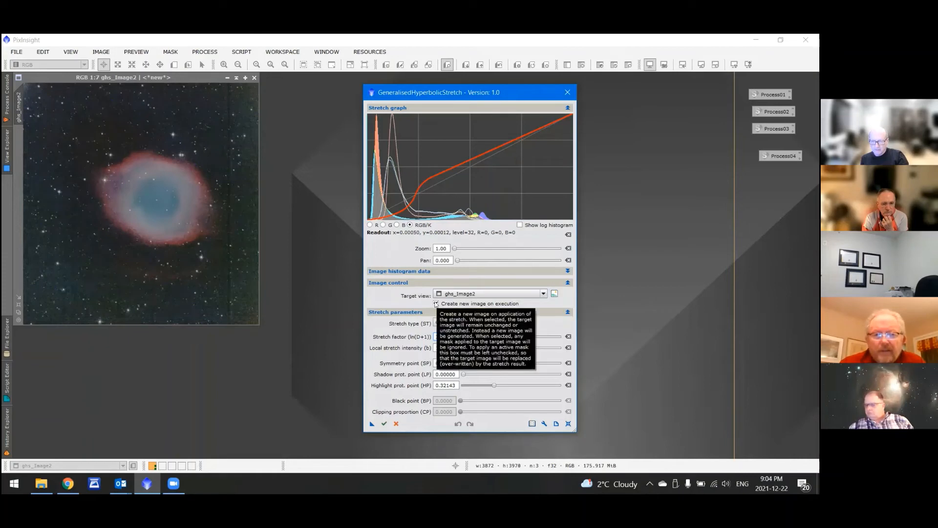
left_click(543, 293)
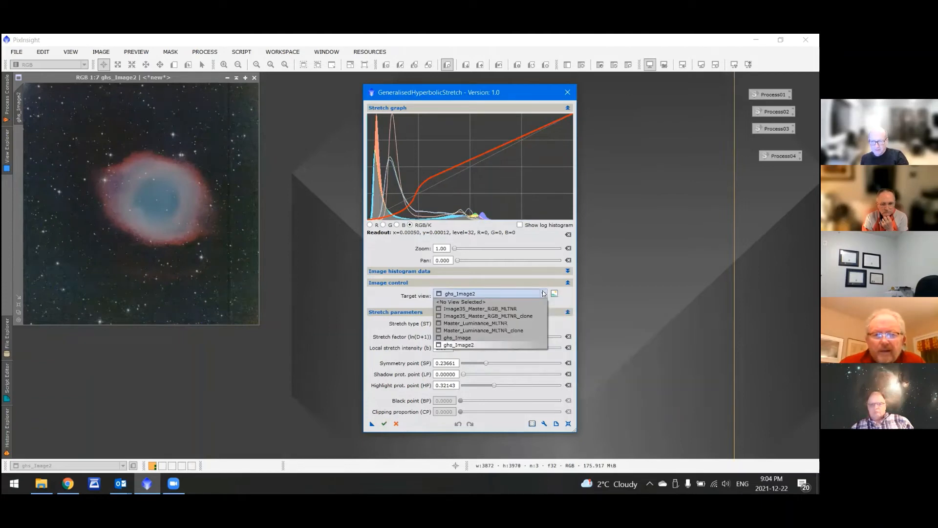
left_click(459, 338)
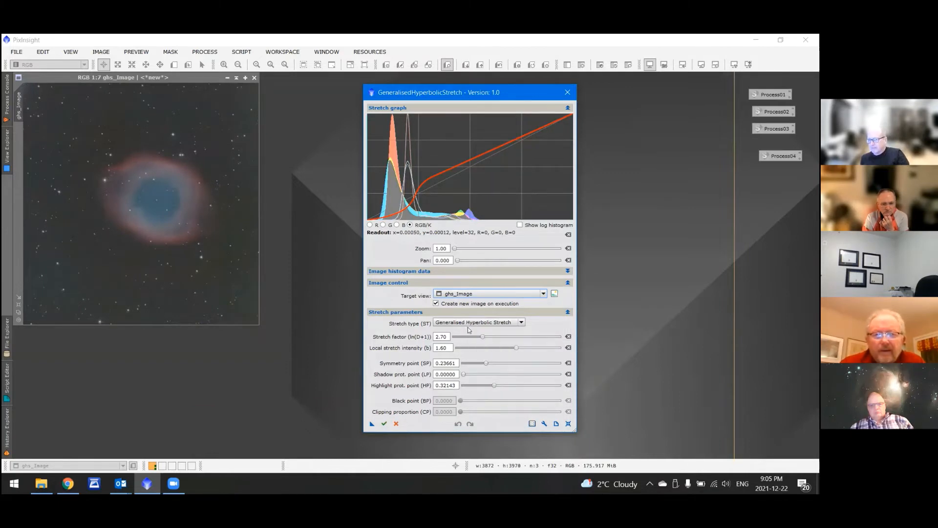
Compare ghs_Image with its stretch preview in the Image Inspector, and close the inspector
left_click(555, 293)
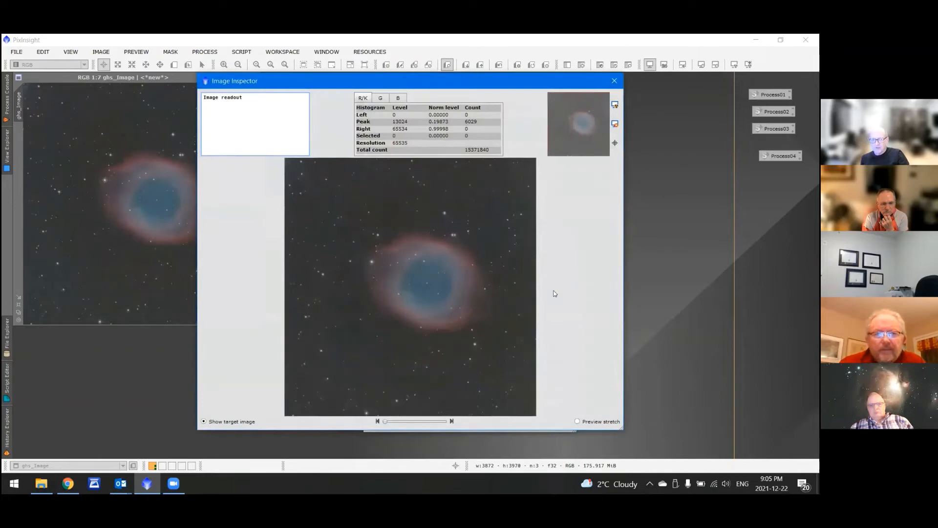
left_click(577, 421)
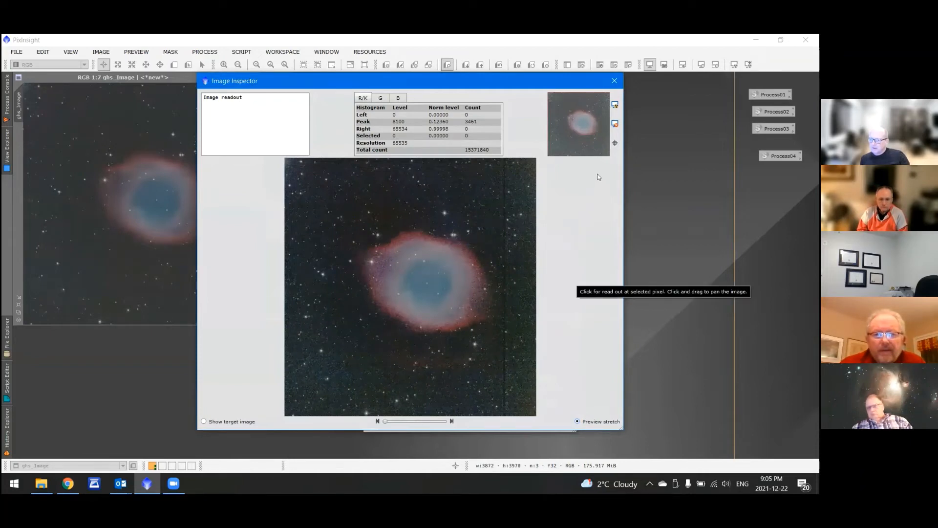
left_click(614, 81)
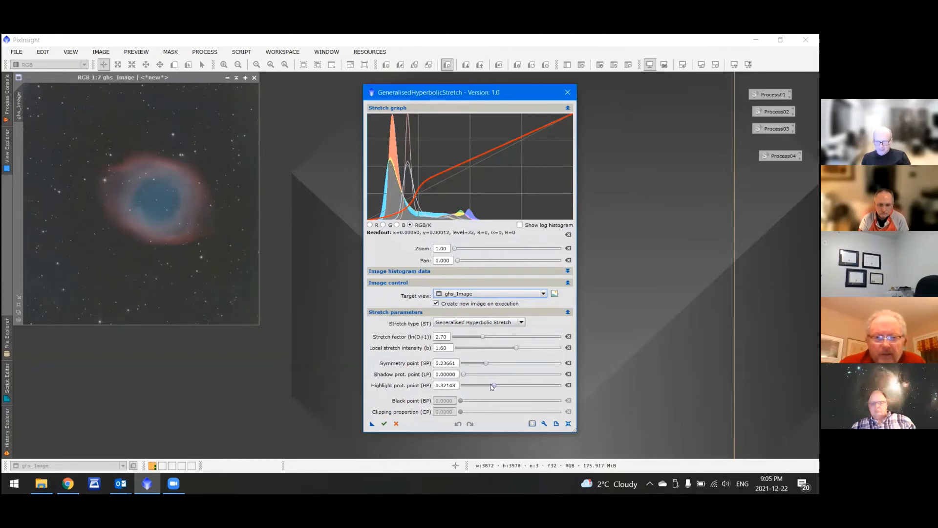
Set the highlight protection point to 0.54464 and the shadow protection point to 0.15625
left_click_drag(492, 385, 531, 394)
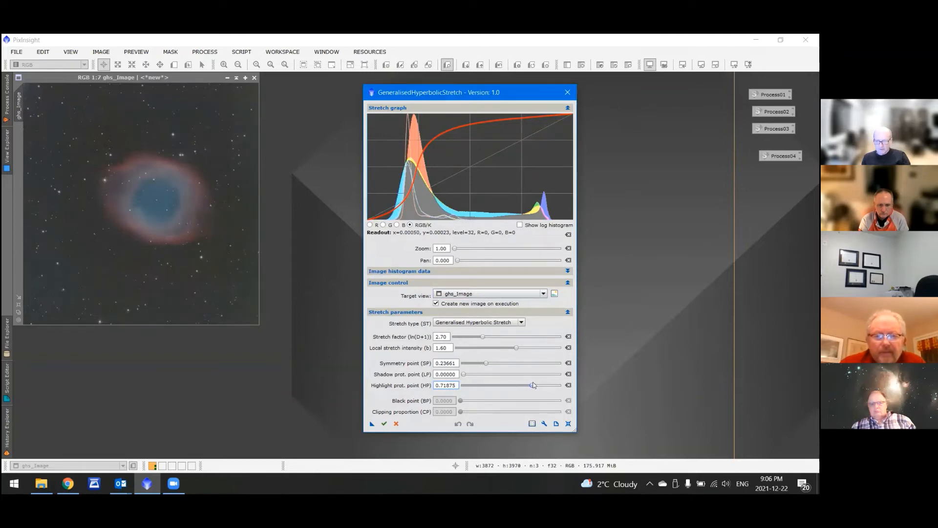
left_click_drag(534, 385, 515, 384)
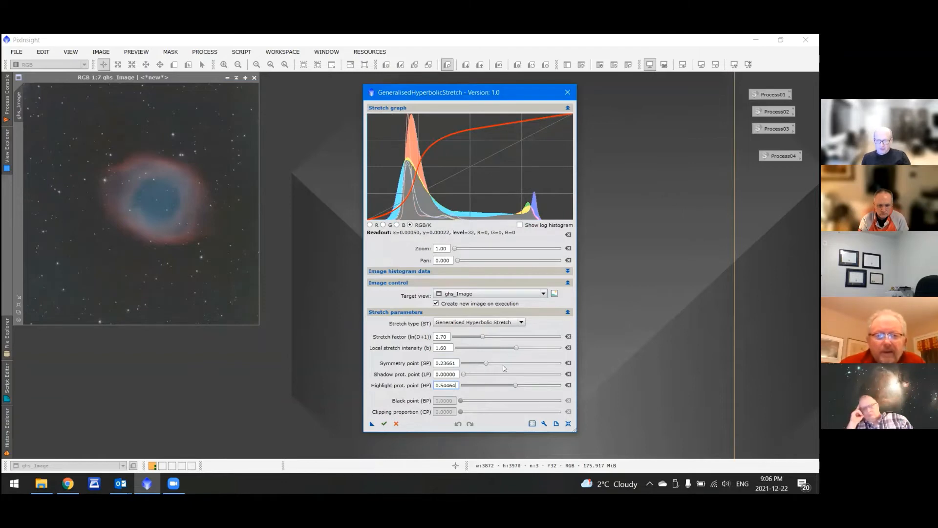
left_click(463, 375)
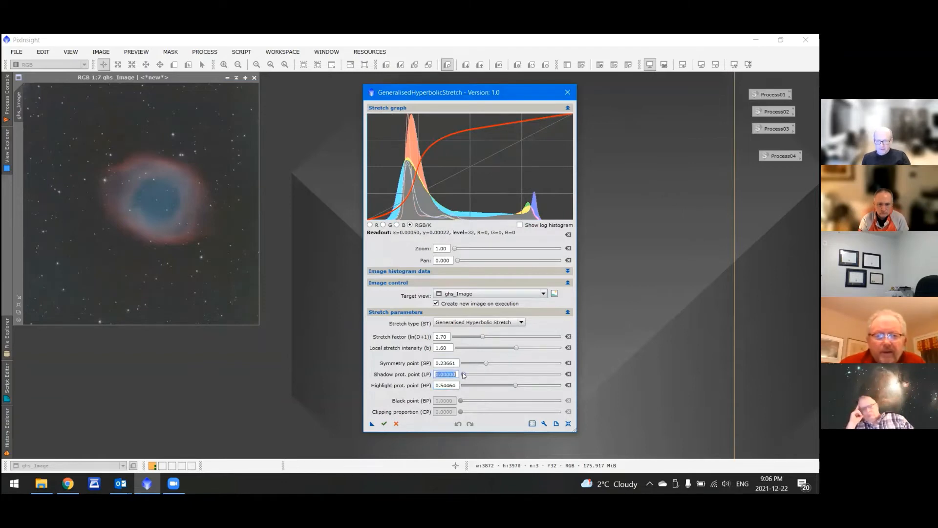
left_click_drag(464, 374, 479, 375)
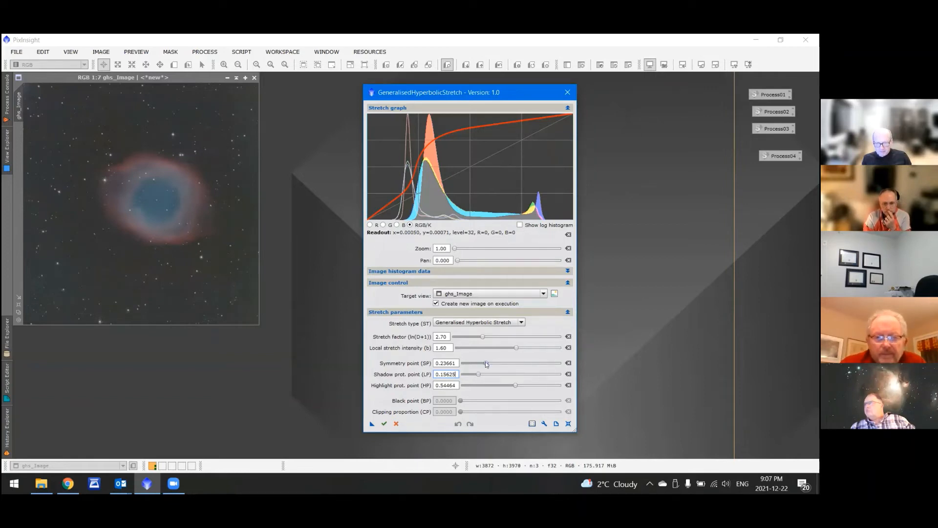
Set the symmetry point to 0.28125 and return the shadow protection point to 0.00000
left_click_drag(486, 363, 489, 362)
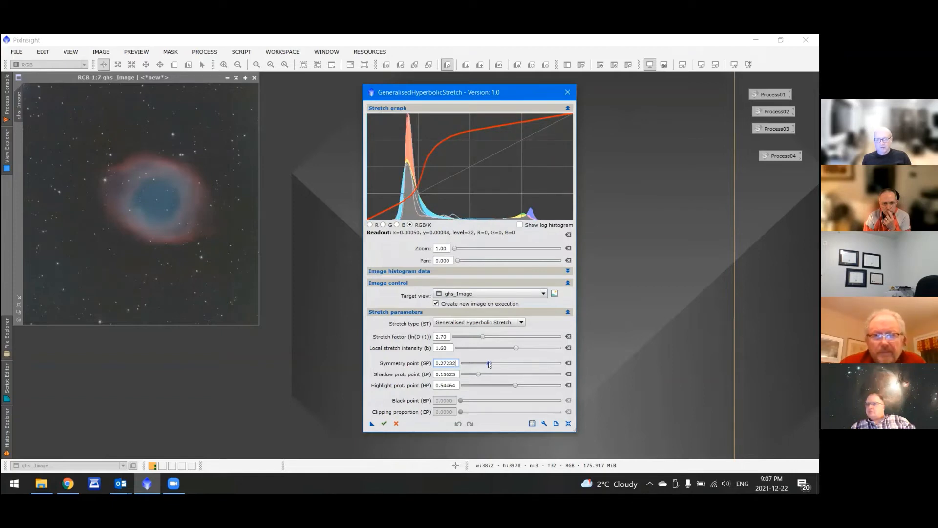
left_click_drag(489, 363, 490, 363)
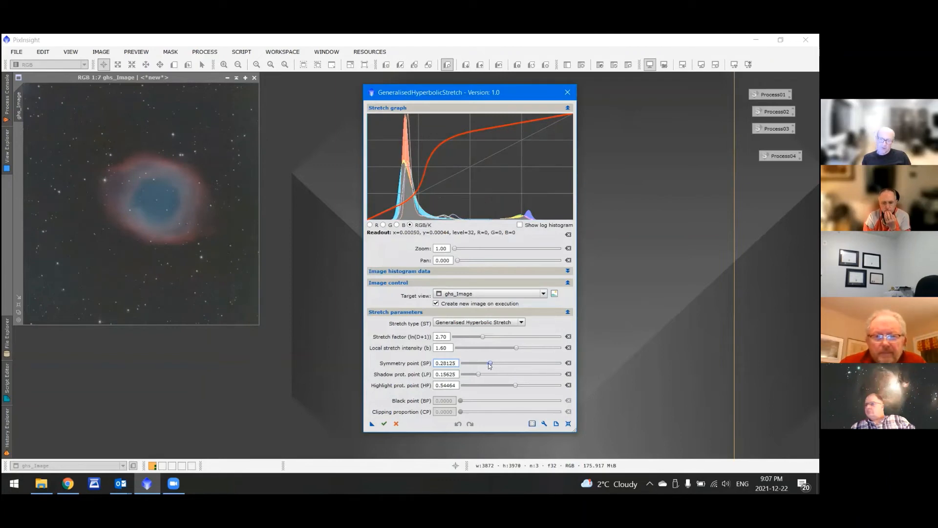
left_click_drag(479, 375, 459, 374)
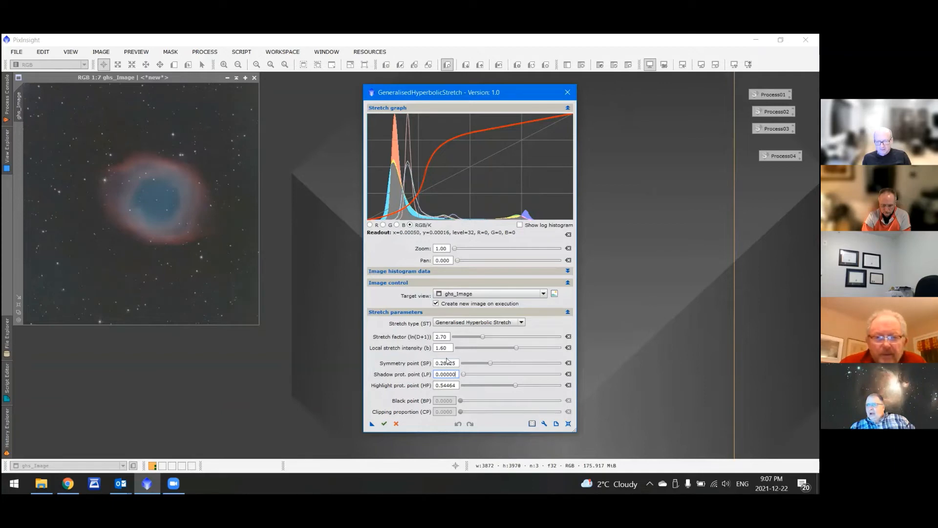
Reduce the stretch factor to 1.10 and raise the symmetry point to 0.35714
mouse_move(447, 362)
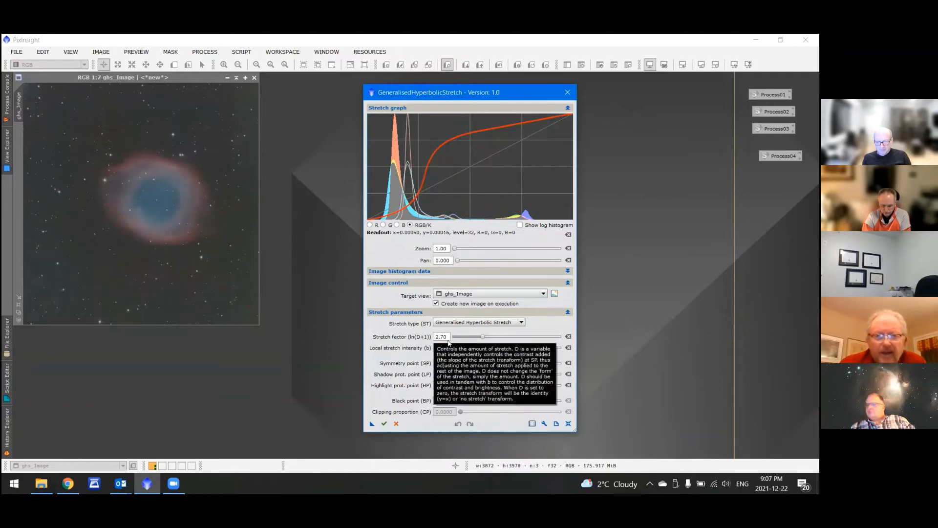
left_click(481, 337)
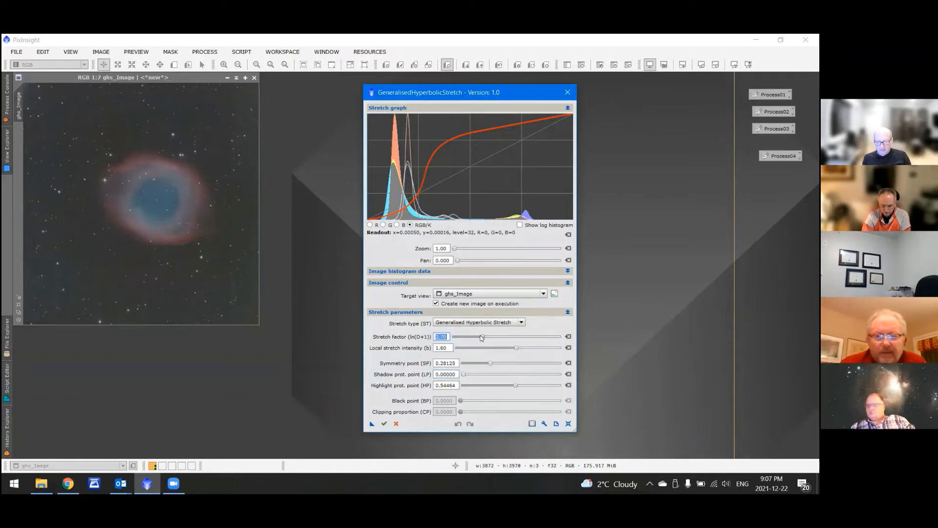
left_click_drag(481, 338, 464, 338)
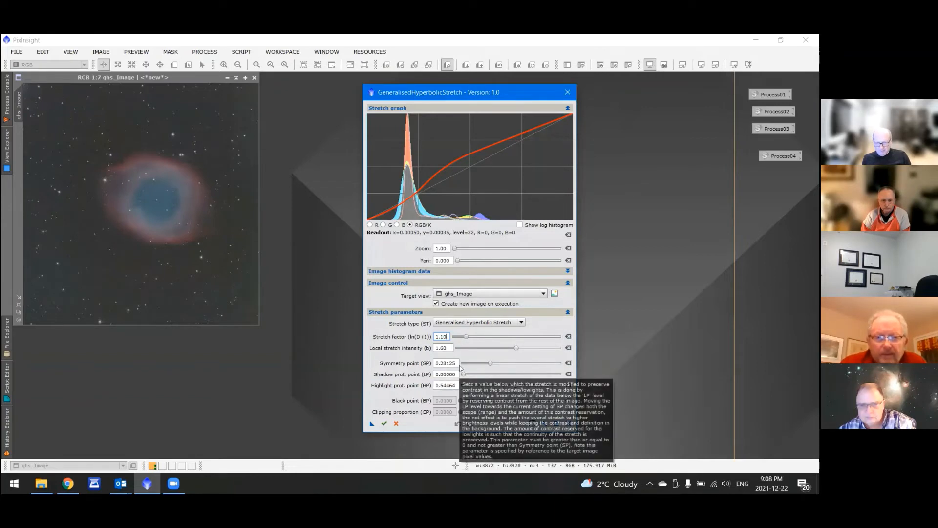
left_click(490, 363)
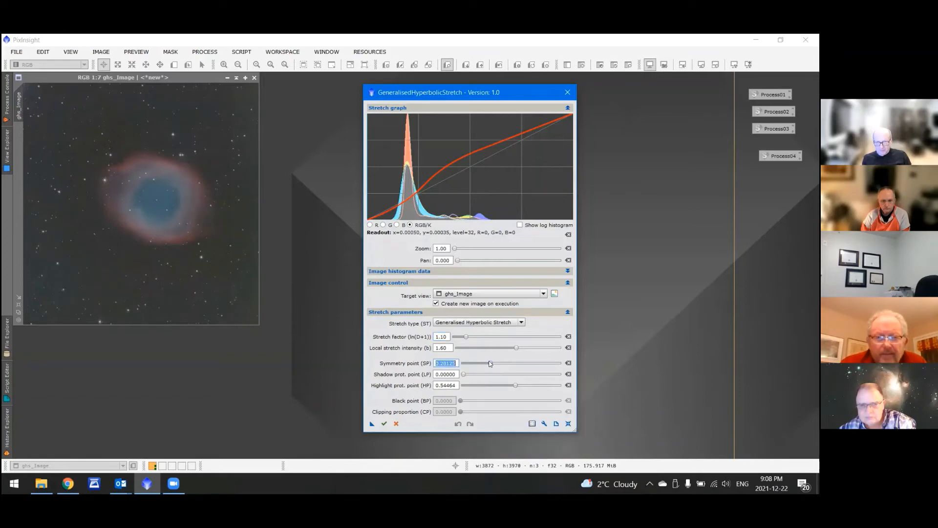
left_click_drag(491, 363, 497, 363)
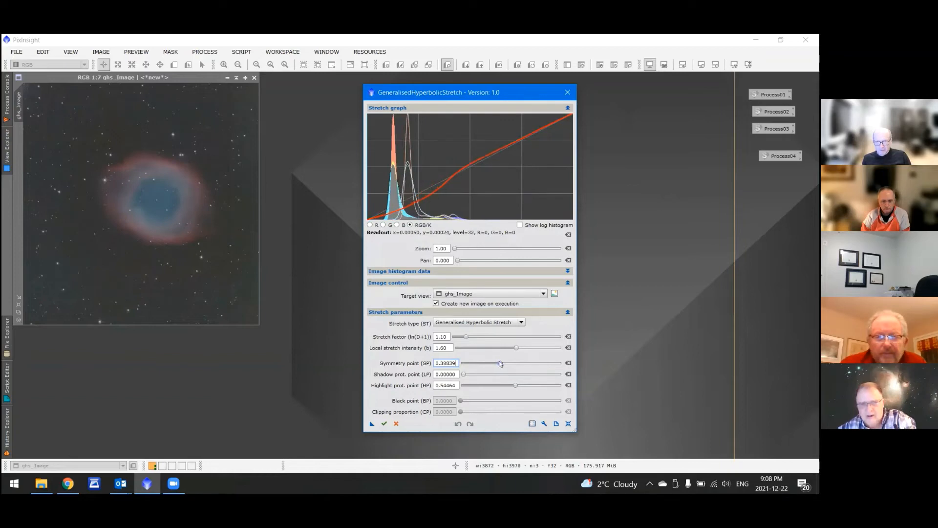
left_click_drag(500, 363, 495, 363)
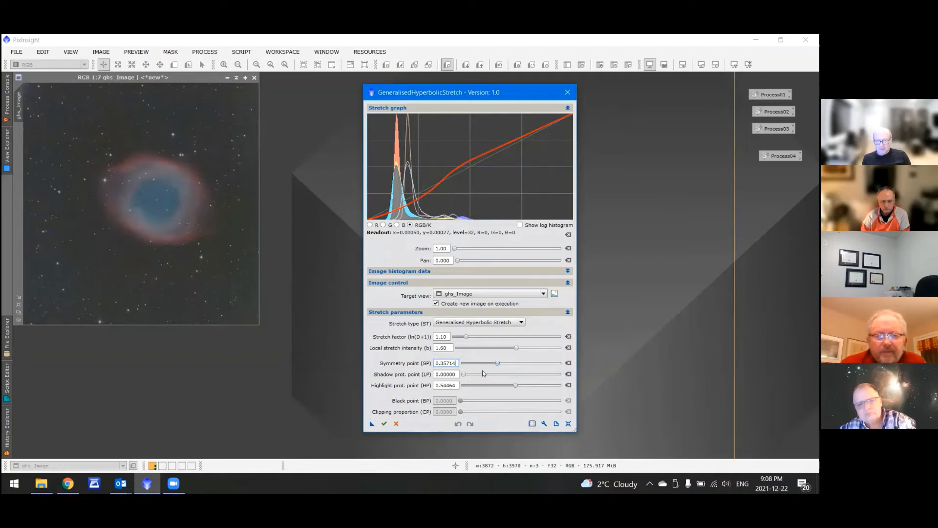
Raise the highlight protection point to 0.70982
key("Tab")
key("Tab")
left_click_drag(514, 384, 532, 388)
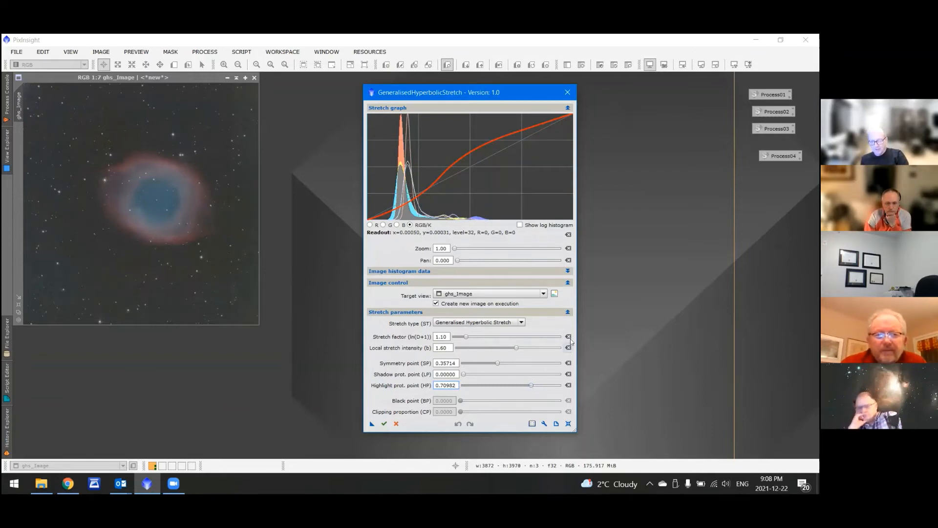
Preview the stretch in the Image Inspector and read pixel values in the background around the faint vertical line beside the nebula
left_click(555, 292)
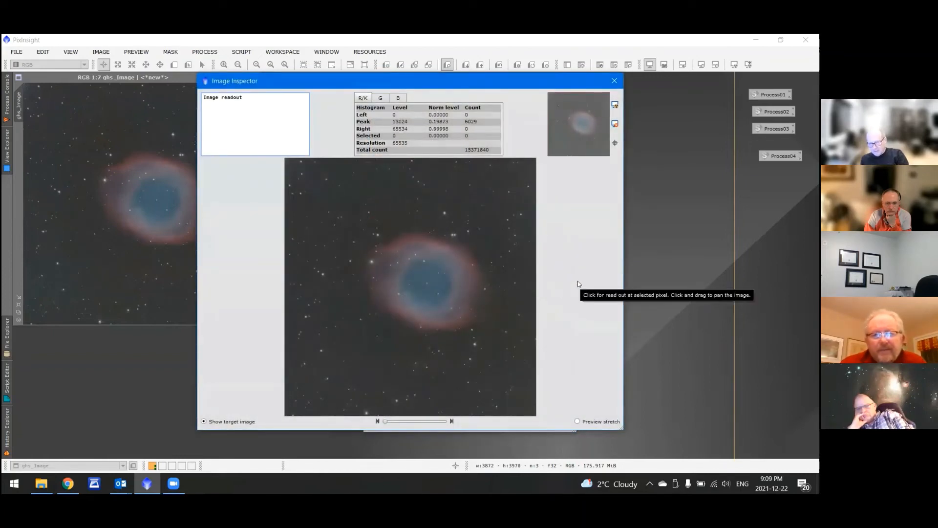
left_click(577, 421)
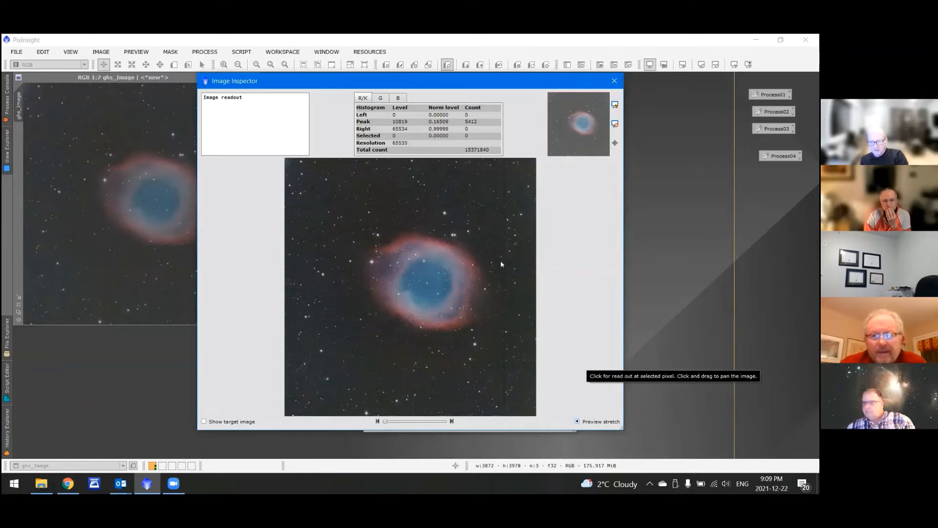
left_click(504, 286)
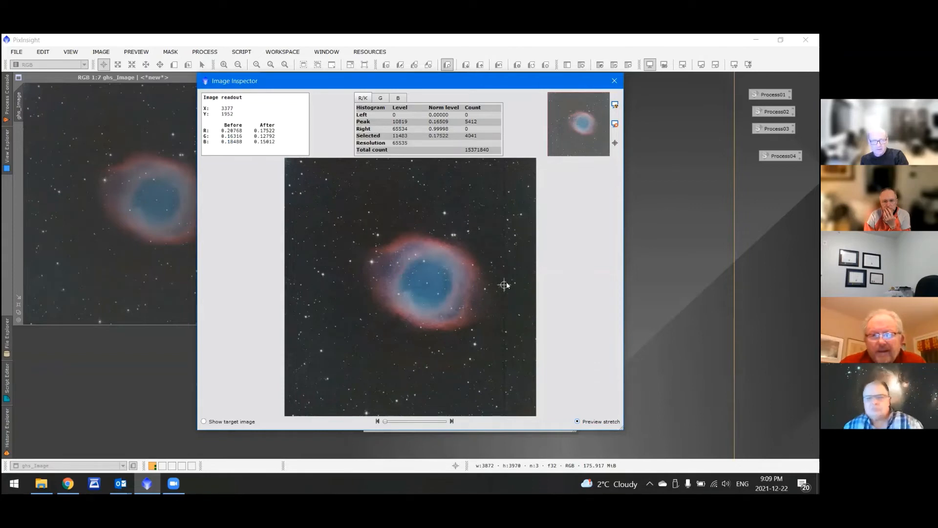
left_click(510, 283)
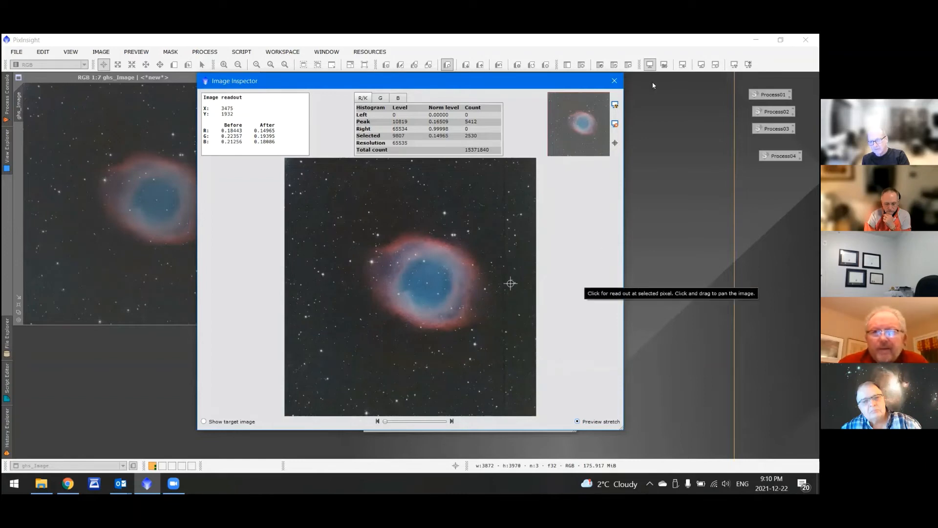
left_click(615, 80)
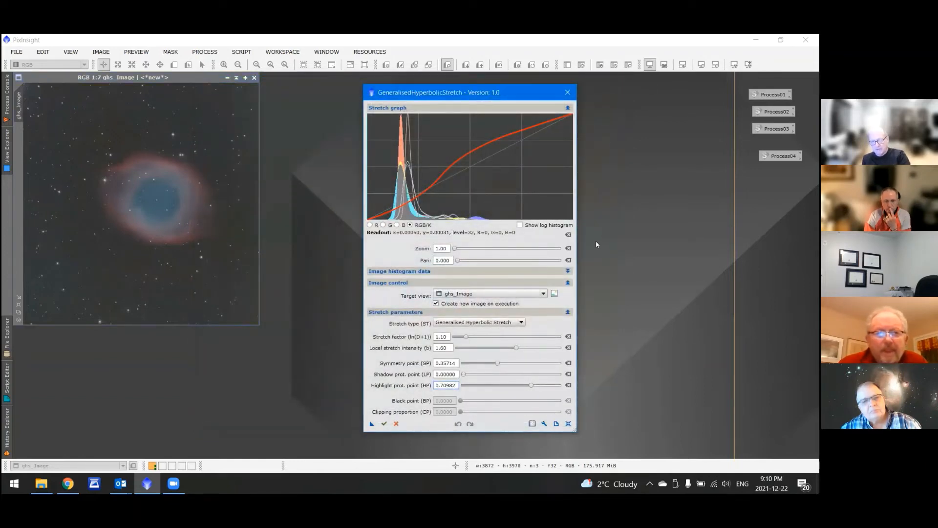
Execute the stretch as a new image, and set the symmetry point for the next stretch to 0.22768
left_click(384, 424)
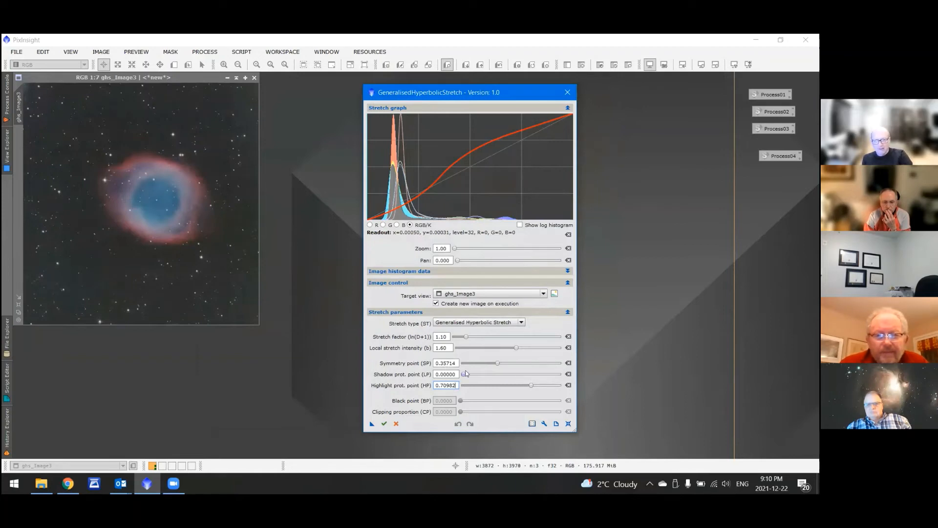
left_click(496, 363)
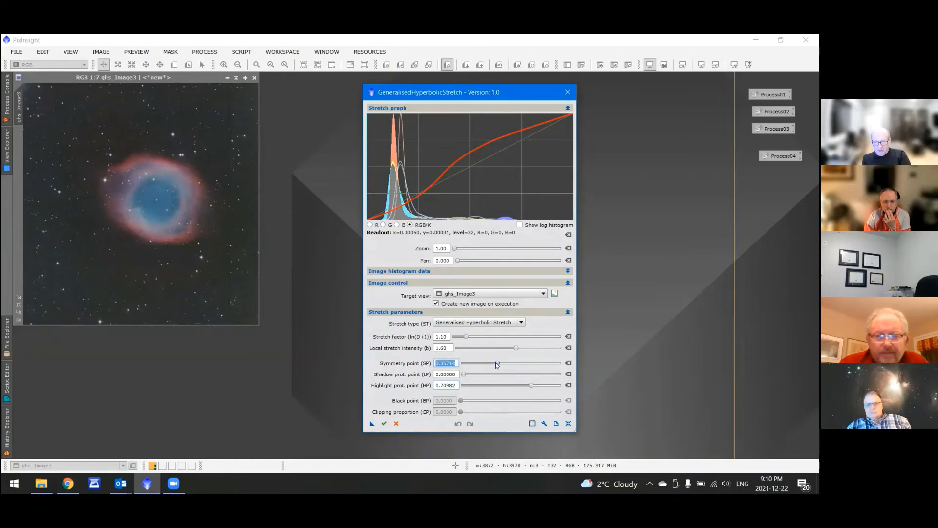
mouse_move(496, 363)
left_mouse_down()
mouse_move(510, 363)
mouse_move(482, 362)
left_mouse_up()
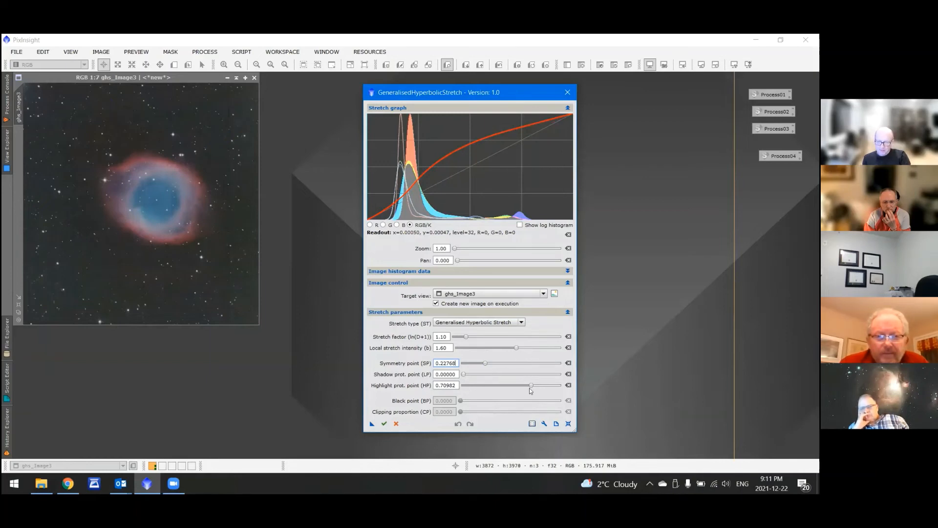
Lower the highlight protection point to 0.30357
left_click_drag(530, 385, 503, 385)
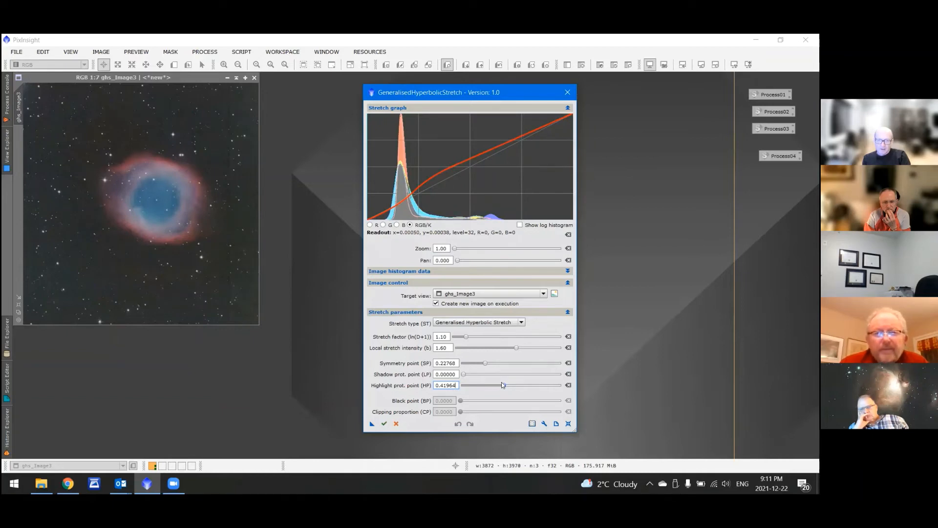
mouse_move(502, 385)
left_mouse_down()
mouse_move(490, 386)
mouse_move(519, 384)
mouse_move(509, 393)
left_mouse_up()
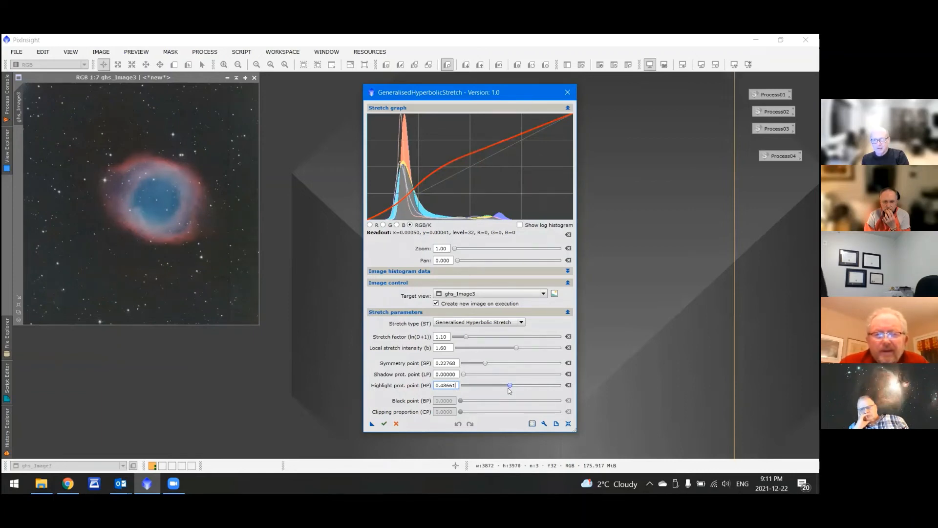
left_click_drag(508, 390, 492, 389)
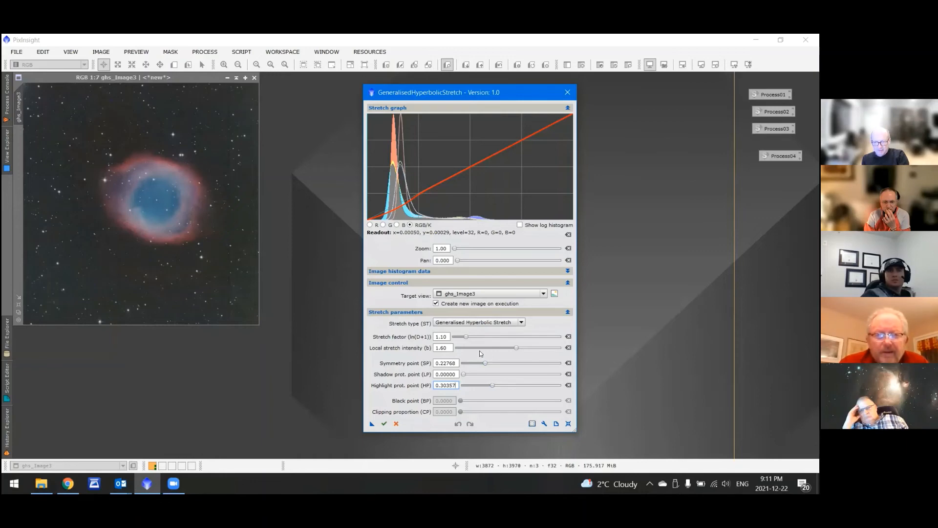
Raise the local stretch intensity to 2.60 and execute the stretch as a new image
mouse_move(470, 351)
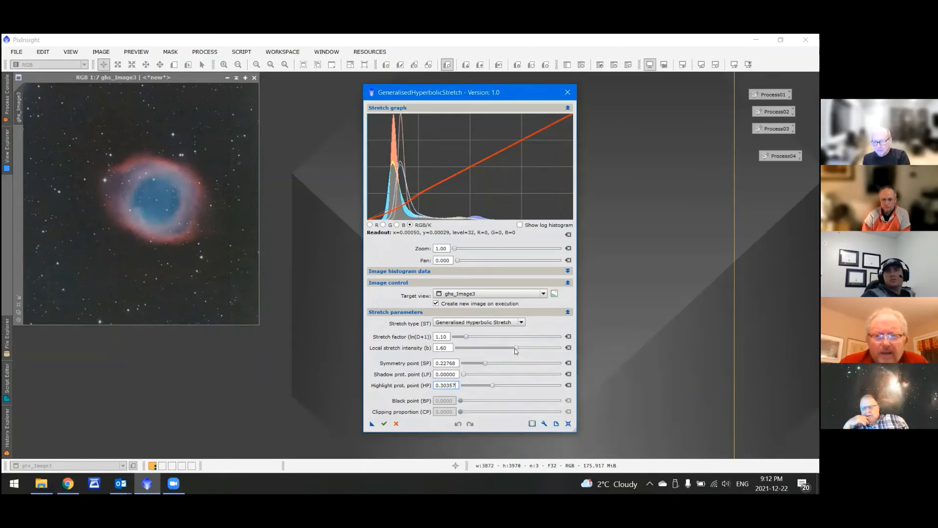
mouse_move(516, 348)
left_click_drag(516, 349, 517, 351)
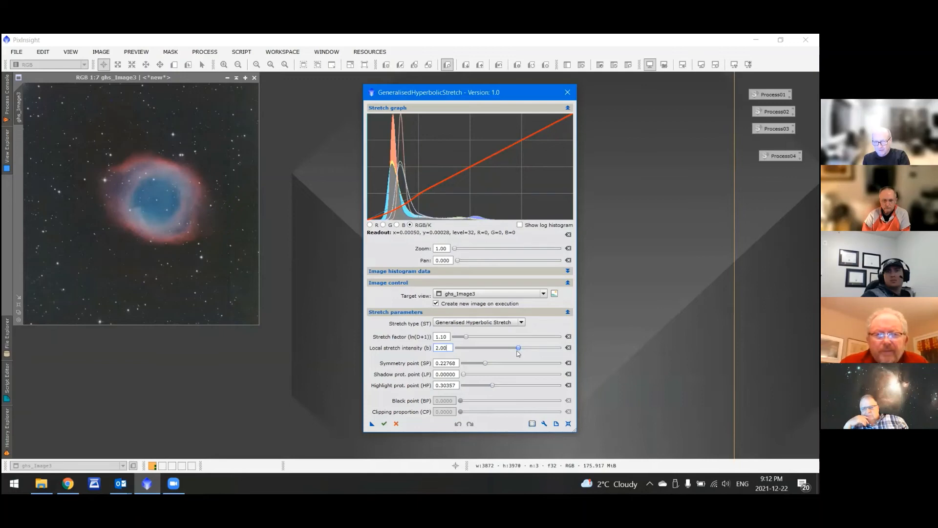
left_click_drag(518, 350, 520, 353)
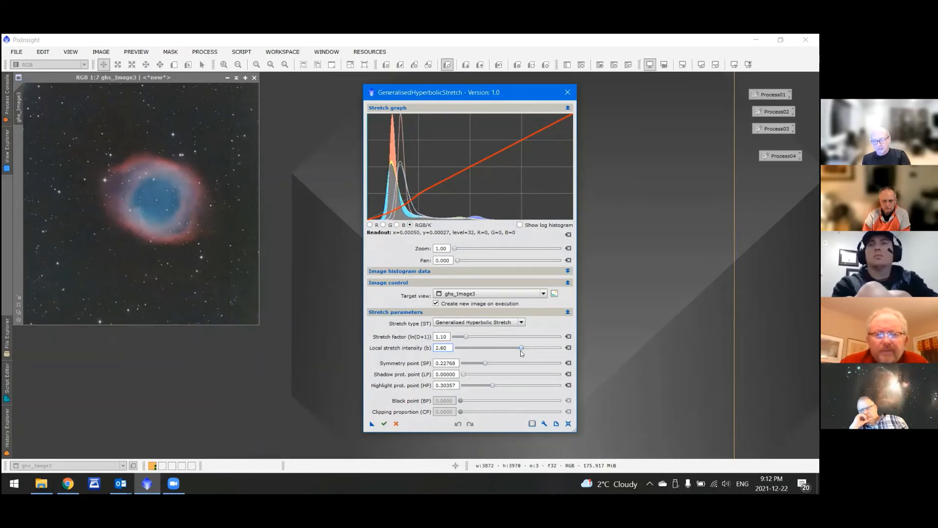
left_click(385, 424)
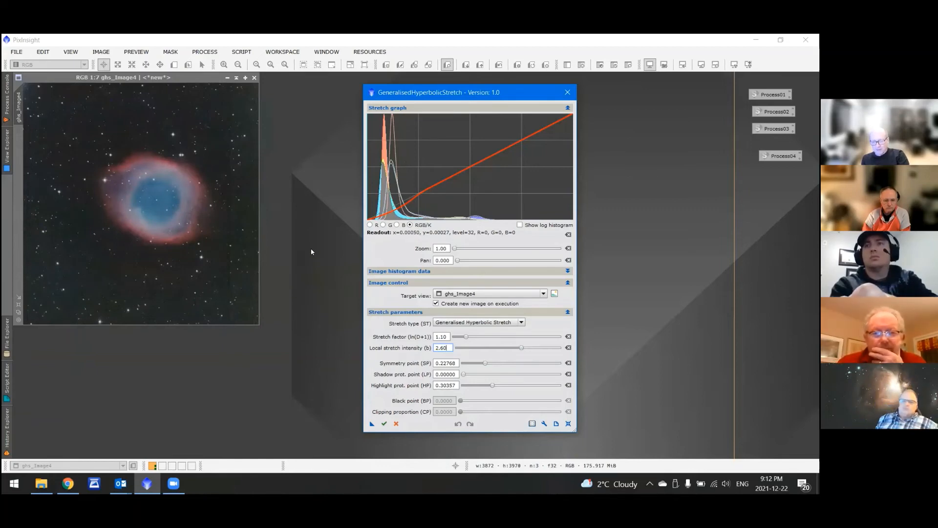
Exit the stretch script and review its log of executed stretches, closing the log without saving it
left_click(397, 422)
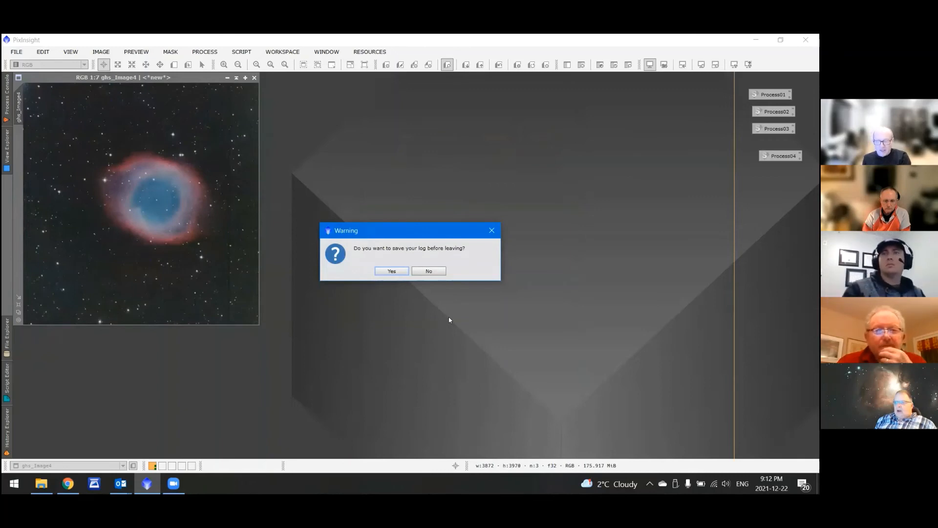
left_click(398, 271)
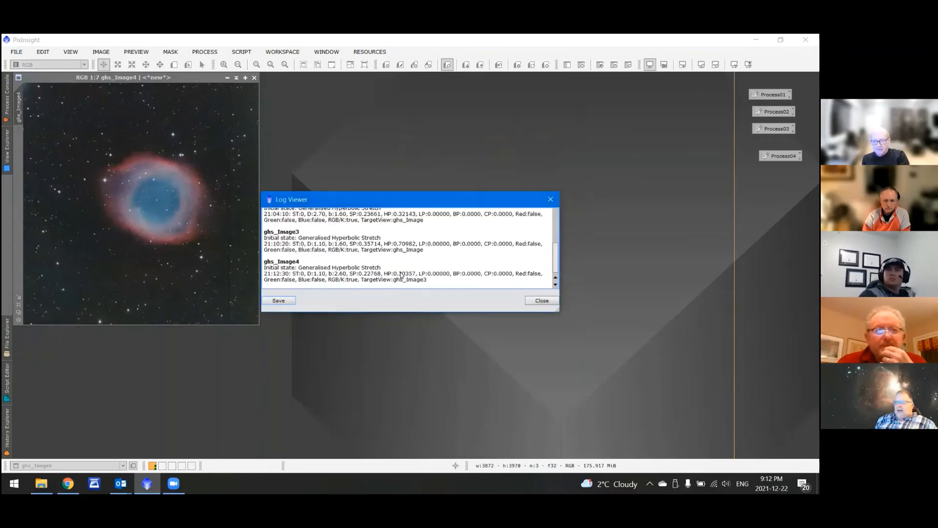
left_click(279, 301)
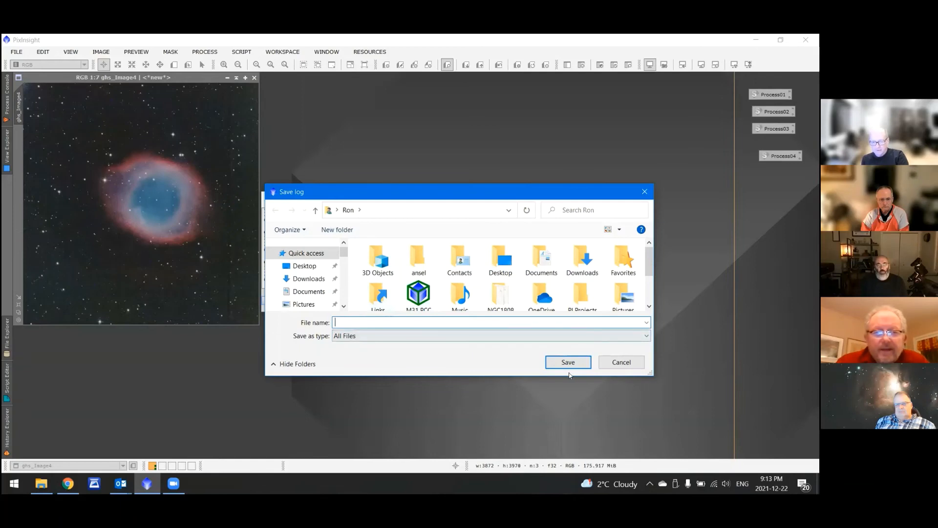
left_click(621, 362)
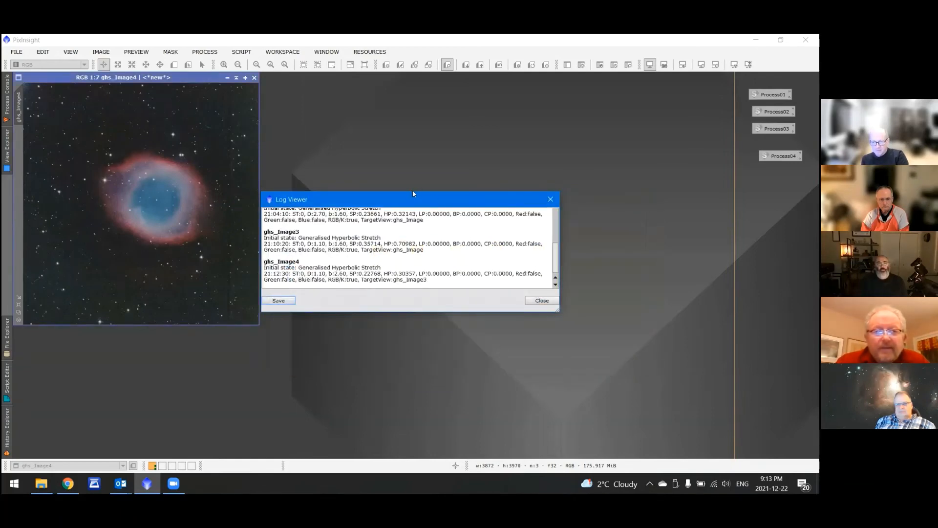
left_click_drag(413, 193, 413, 186)
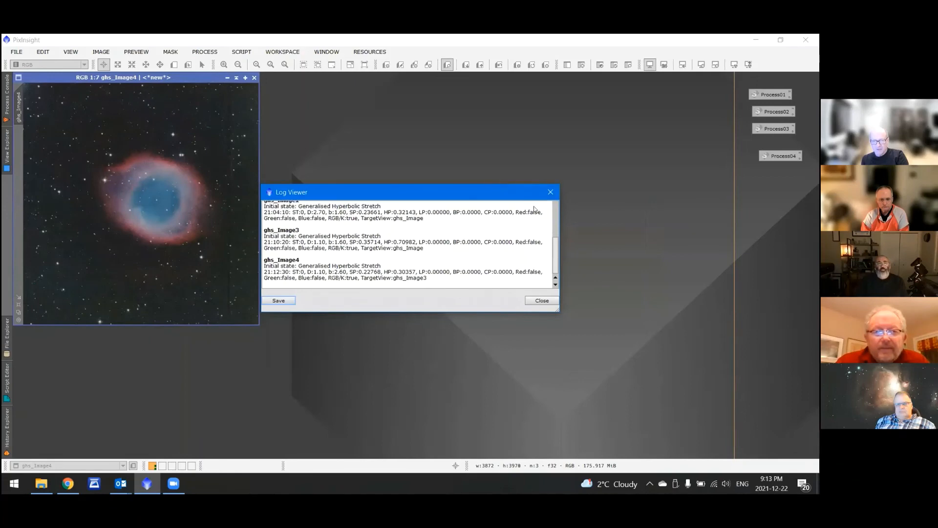
left_click(541, 301)
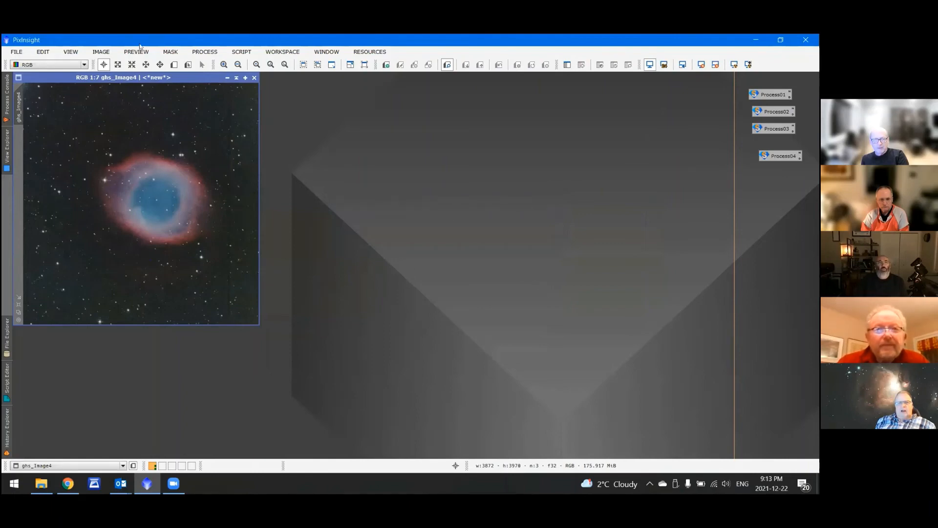
Shrink the application from full screen and run the script file GeneralisedHyperbolicStretch.js, placing its dialog clear of the nebula image
double_click(194, 42)
left_click(243, 82)
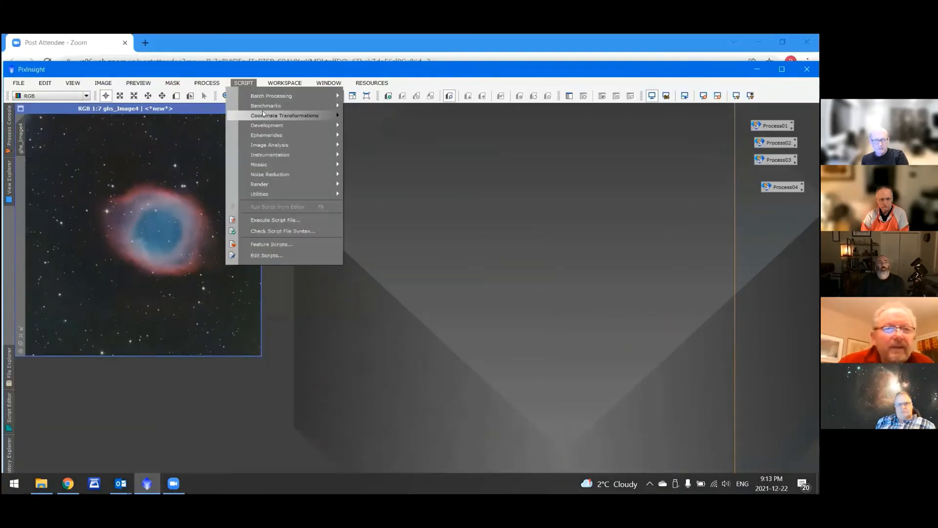
left_click(275, 221)
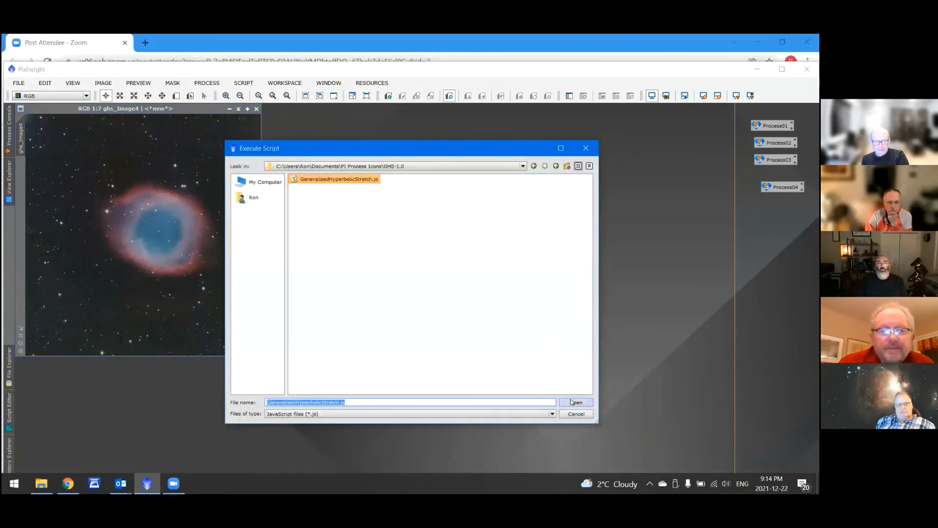
left_click(574, 402)
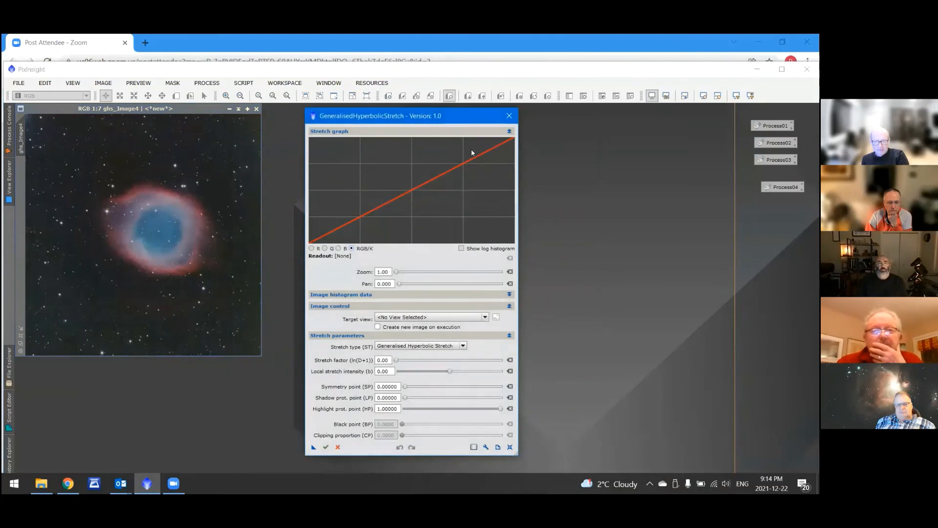
left_click_drag(465, 113, 536, 118)
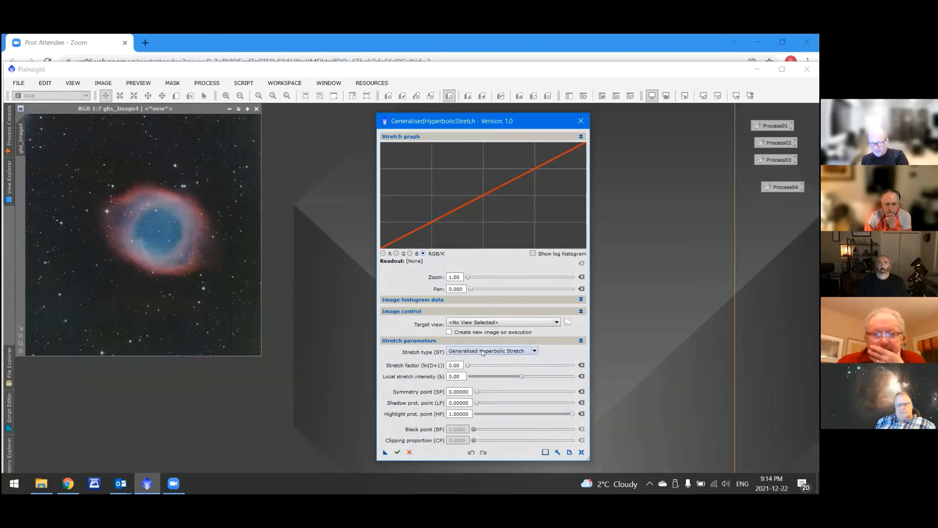
Change the stretch type to Arcsinh Stretch and set the stretch factor to 5.40
left_click_drag(468, 365, 462, 366)
left_click(535, 351)
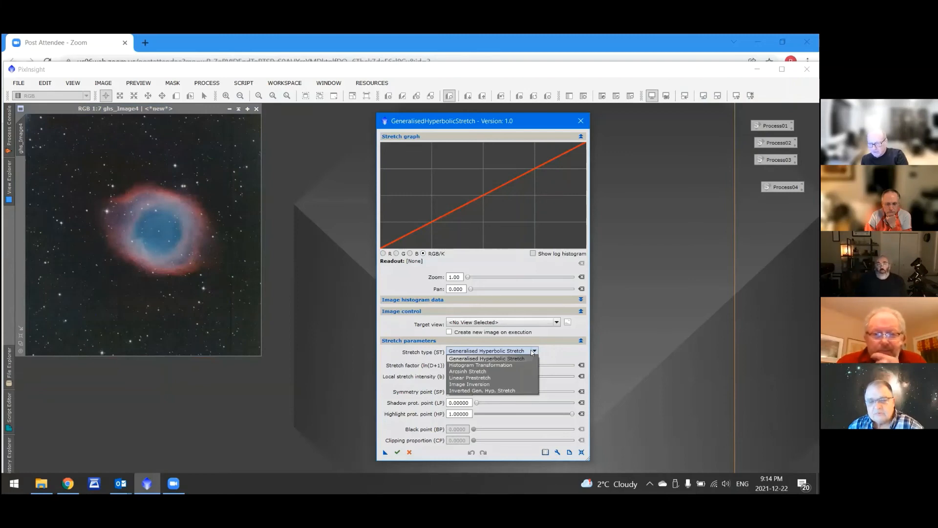
left_click(481, 370)
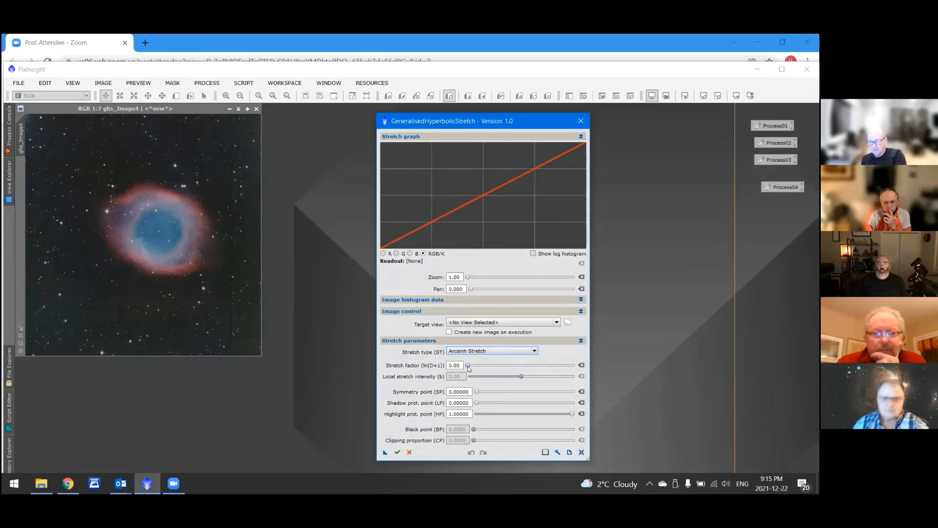
left_click_drag(468, 365, 507, 371)
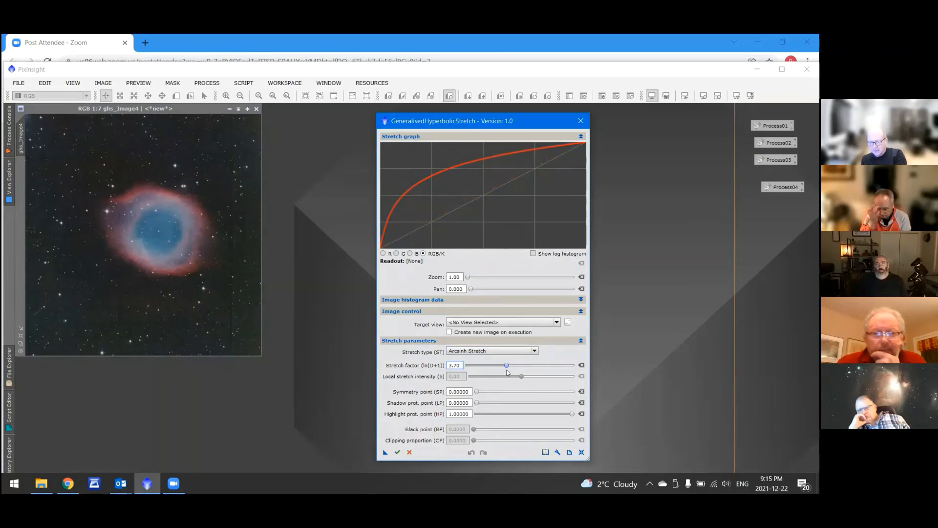
left_click_drag(507, 366, 523, 365)
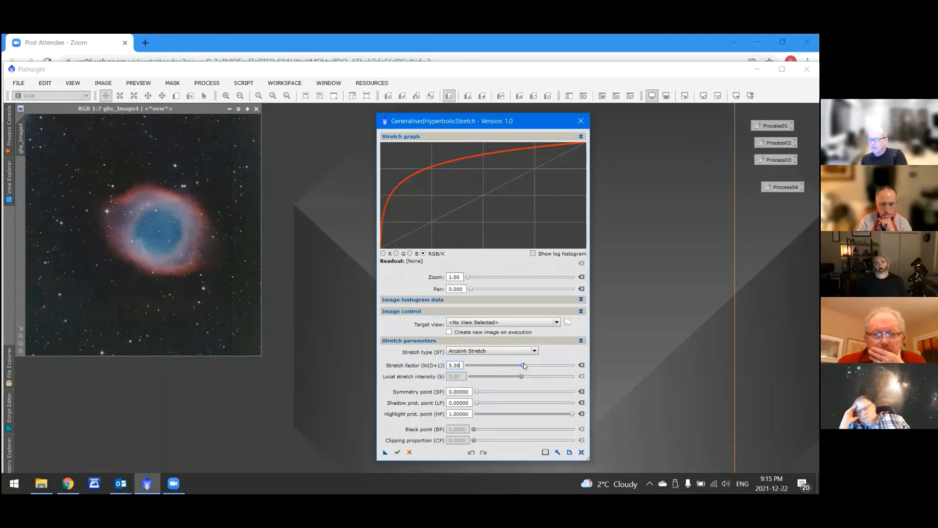
left_click_drag(523, 363, 527, 363)
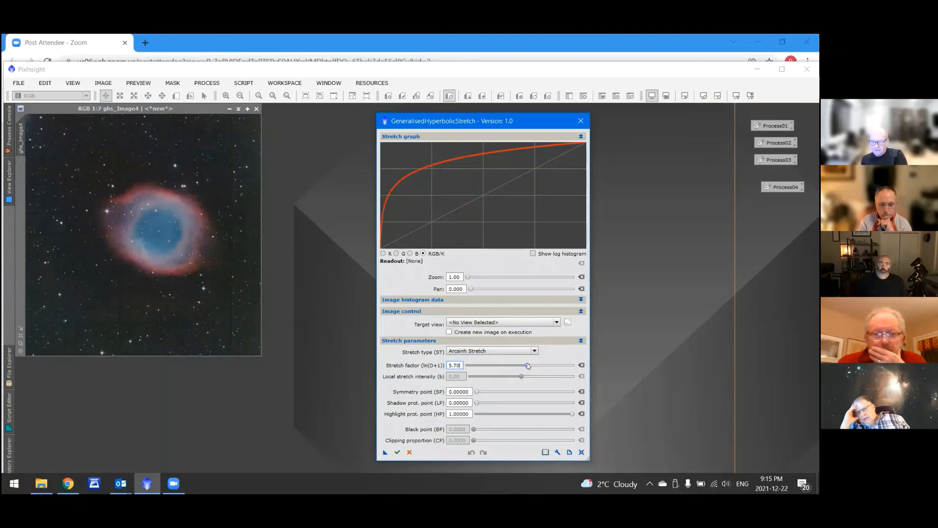
left_click_drag(528, 365, 528, 365)
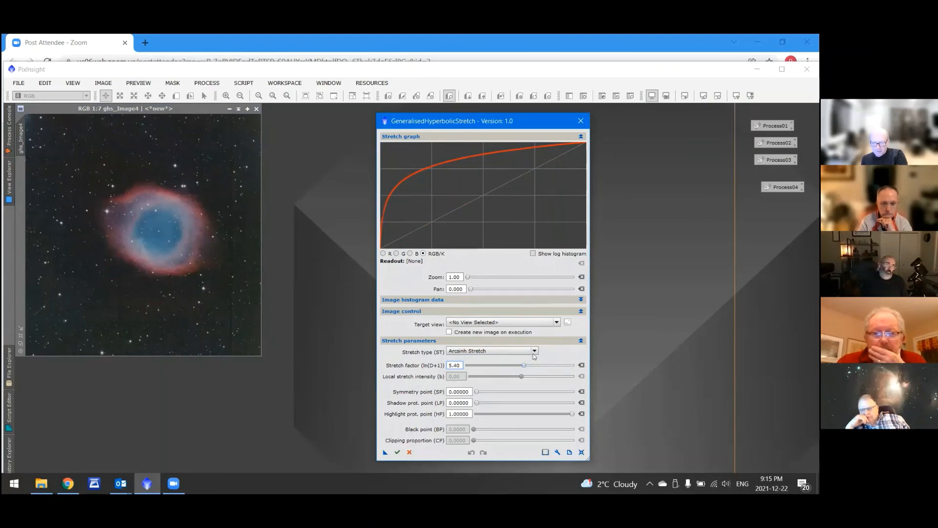
Switch the stretch type to Inverted Gen. Hyp. Stretch
left_click(535, 350)
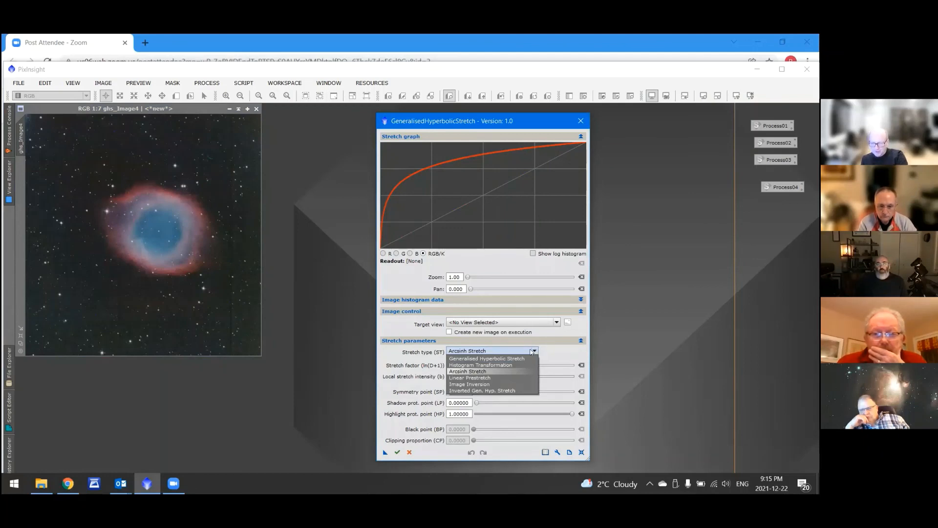
left_click(478, 391)
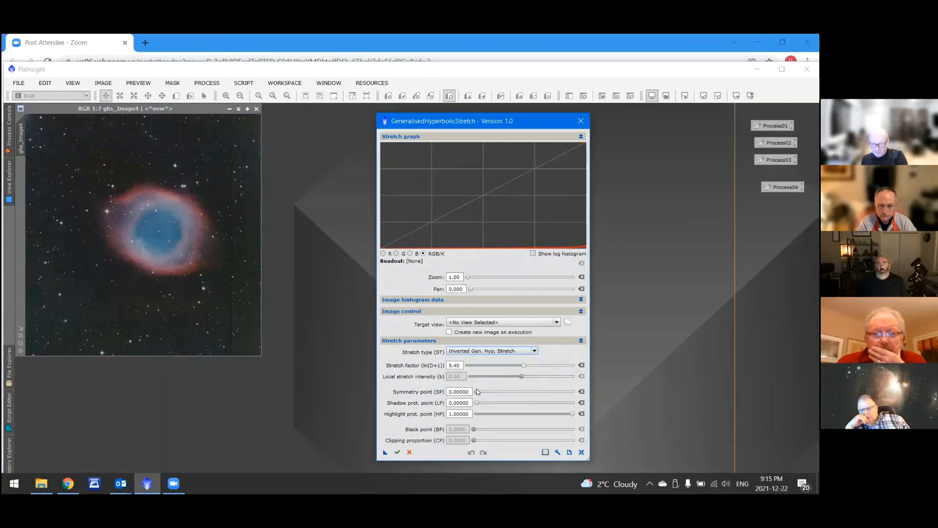